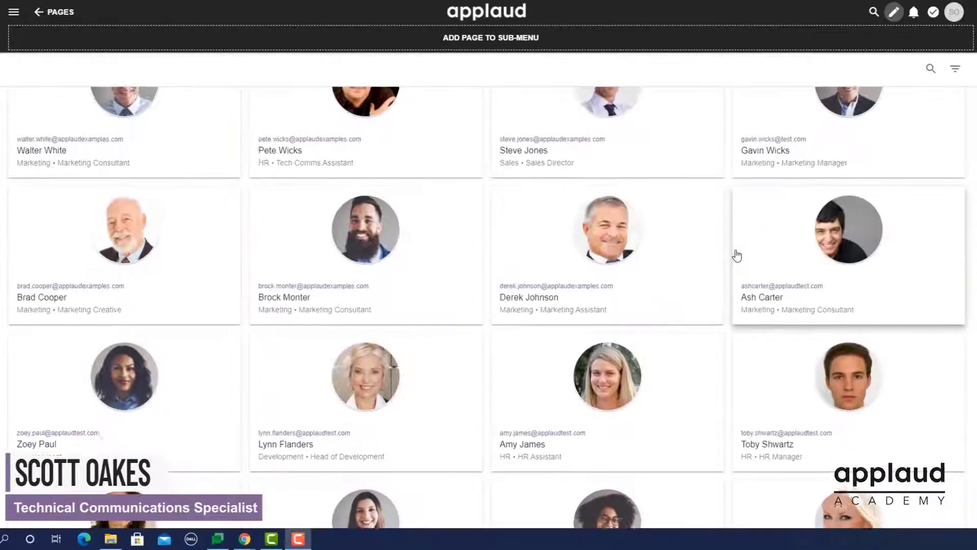
# - Scroll down through the employee directory's staff profile cards
pyautogui.scroll(-2, 736, 254)
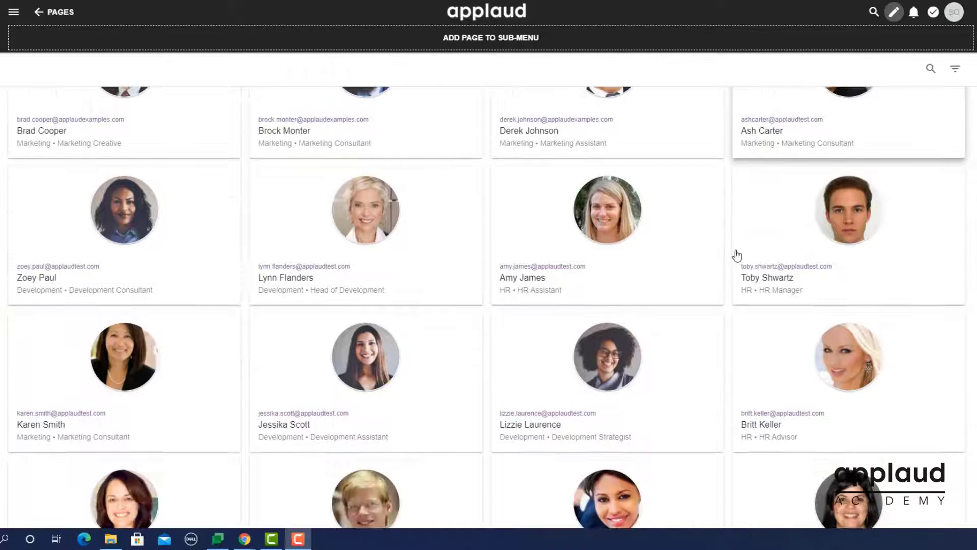
pyautogui.scroll(-5, 737, 255)
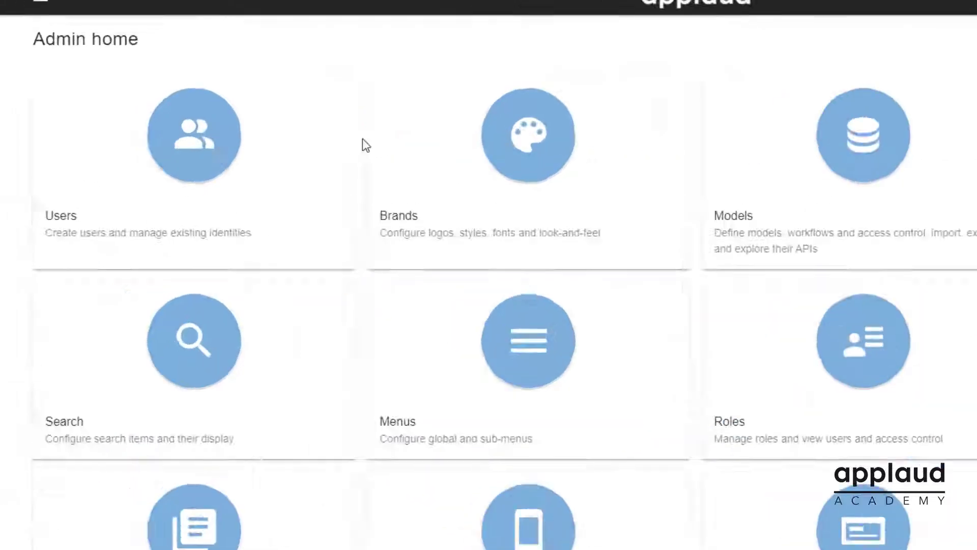
pyautogui.click(510, 256)
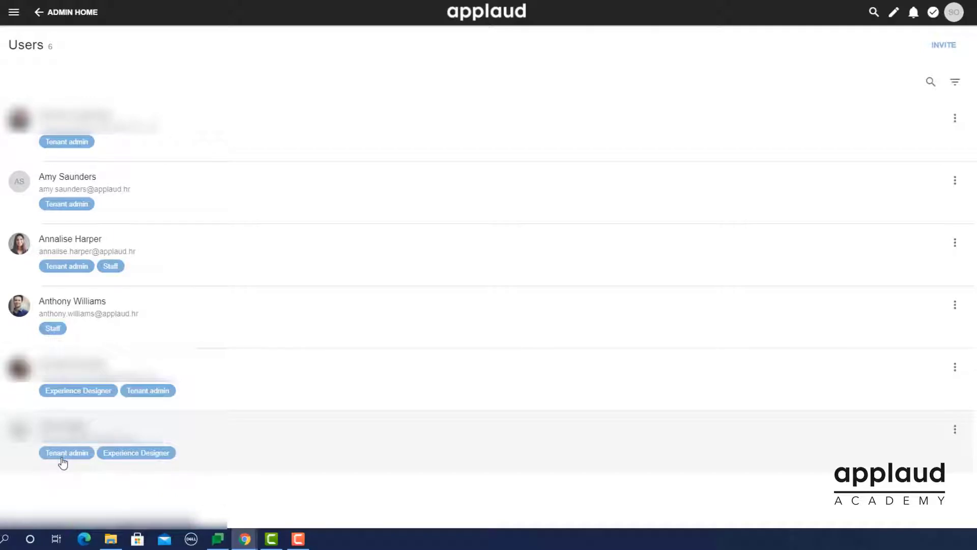
pyautogui.click(473, 19)
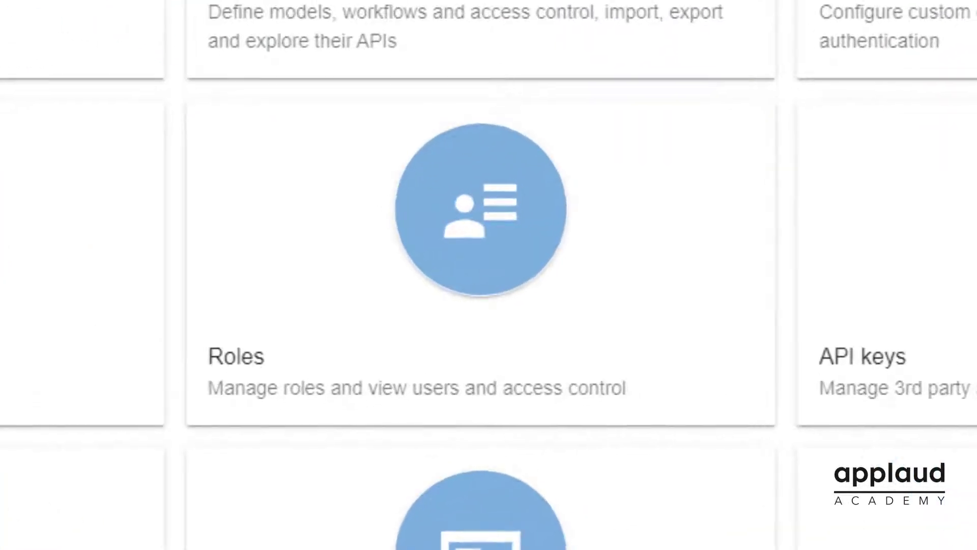
# - In Roles, add and save an Employee role with the employment-contract description
pyautogui.click(499, 277)
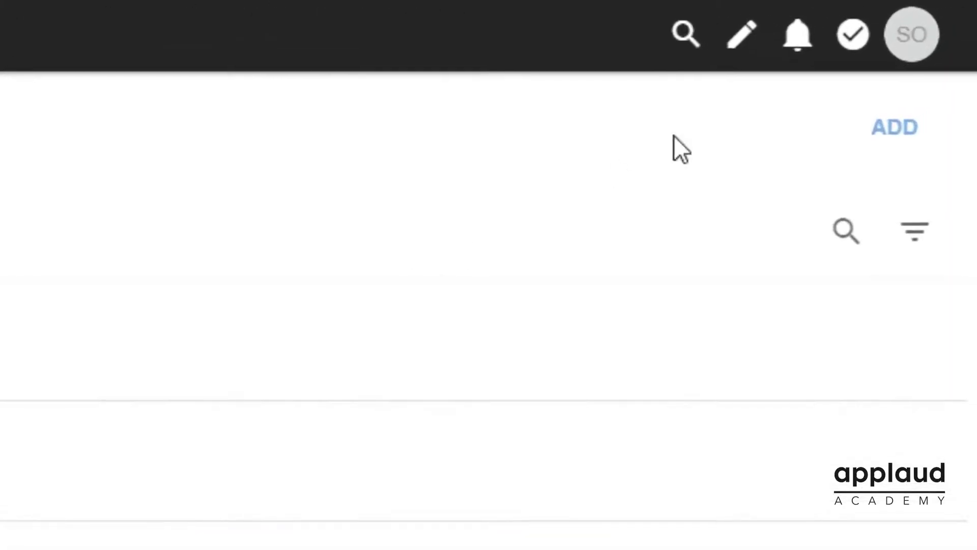
pyautogui.click(907, 147)
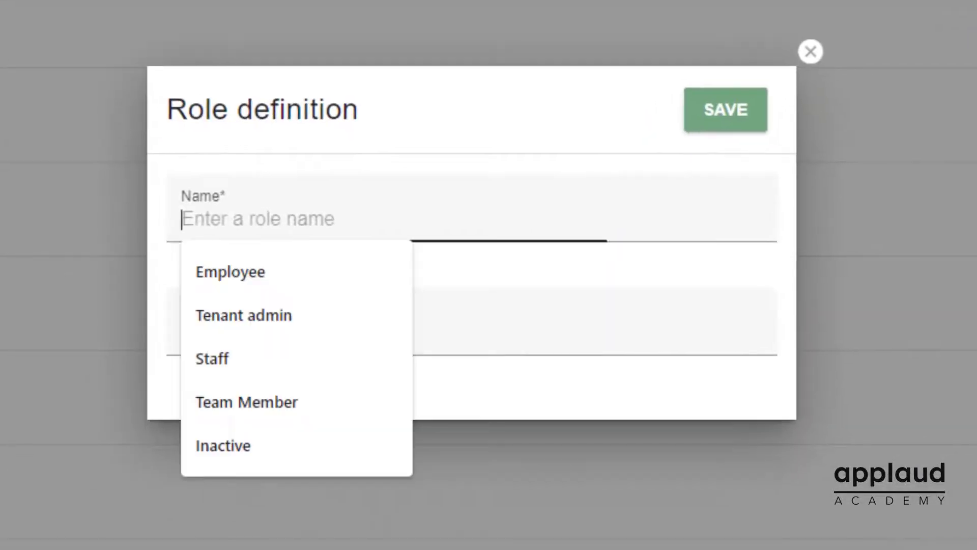
pyautogui.click(365, 271)
pyautogui.click(358, 331)
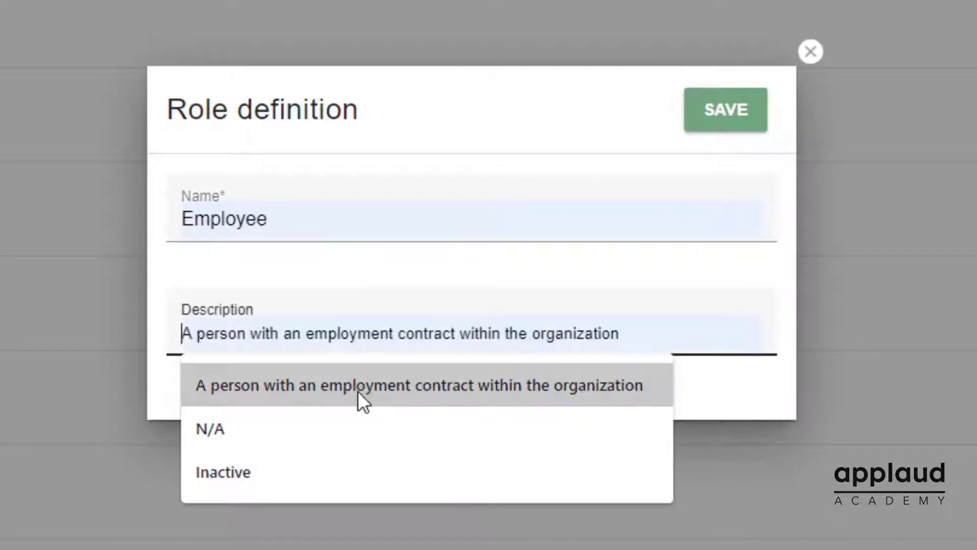
pyautogui.click(358, 391)
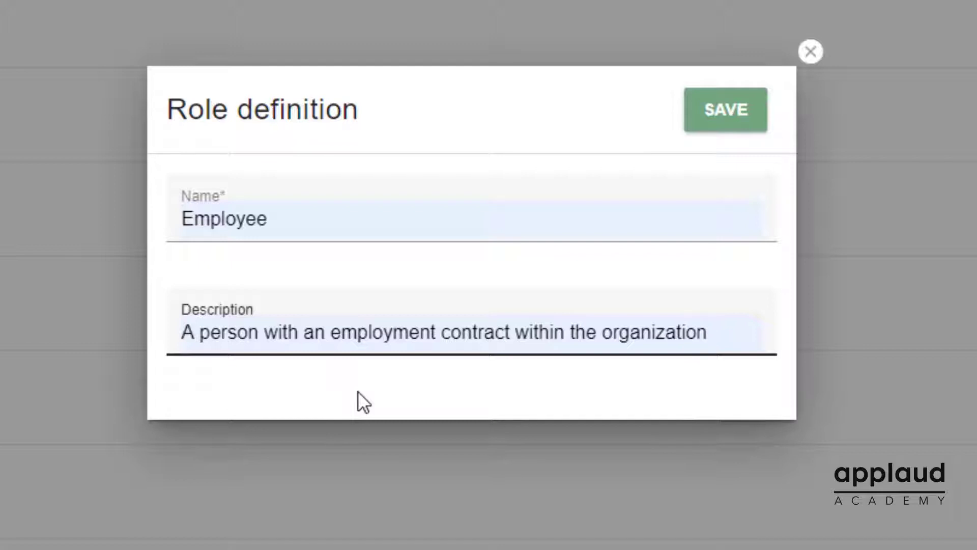
pyautogui.click(724, 124)
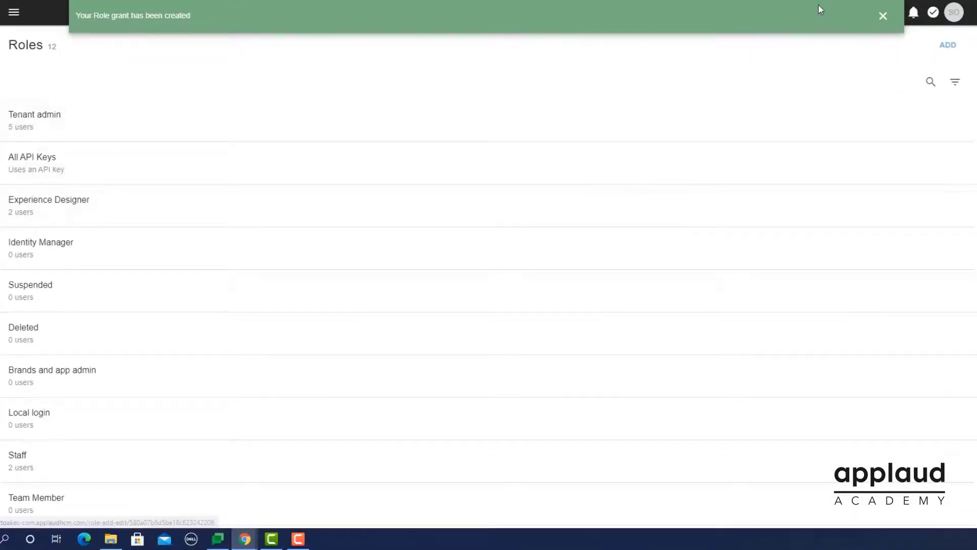
pyautogui.click(882, 16)
# - From Admin home Users, invite the suggested staff e-mail address with the Employee role
pyautogui.click(517, 21)
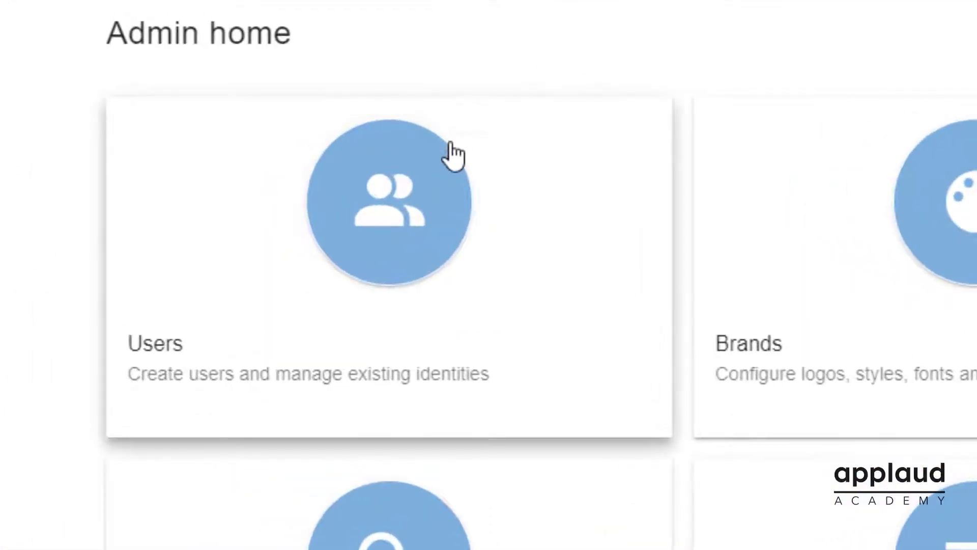
pyautogui.click(428, 232)
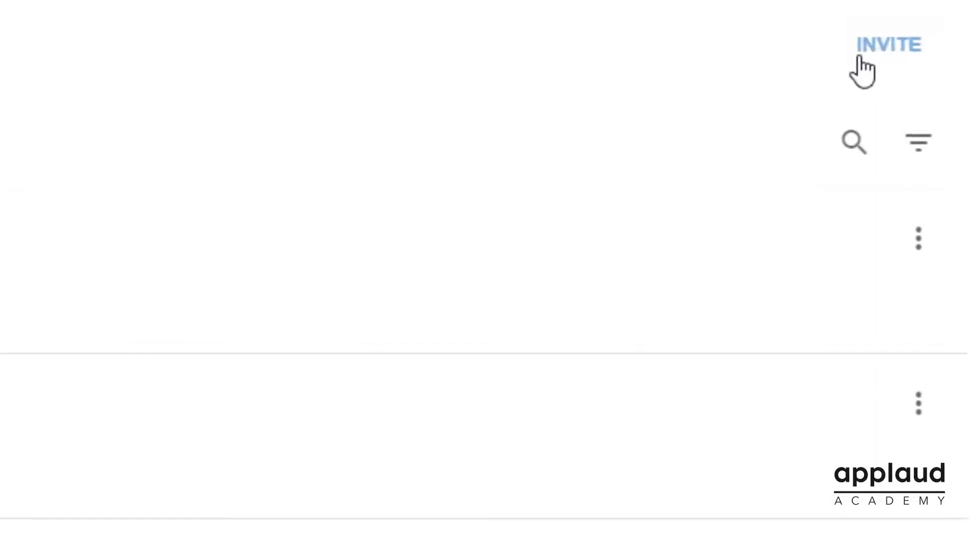
pyautogui.click(922, 46)
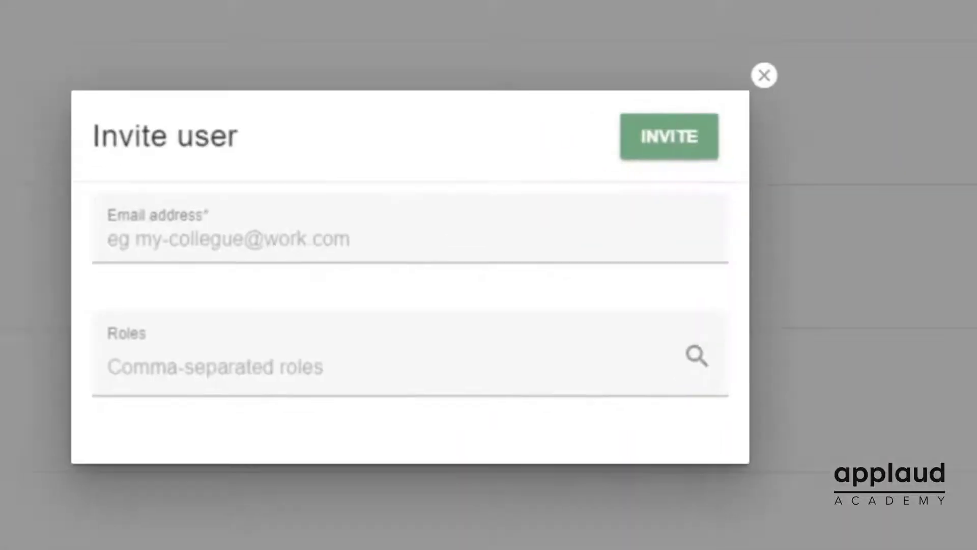
pyautogui.click(204, 238)
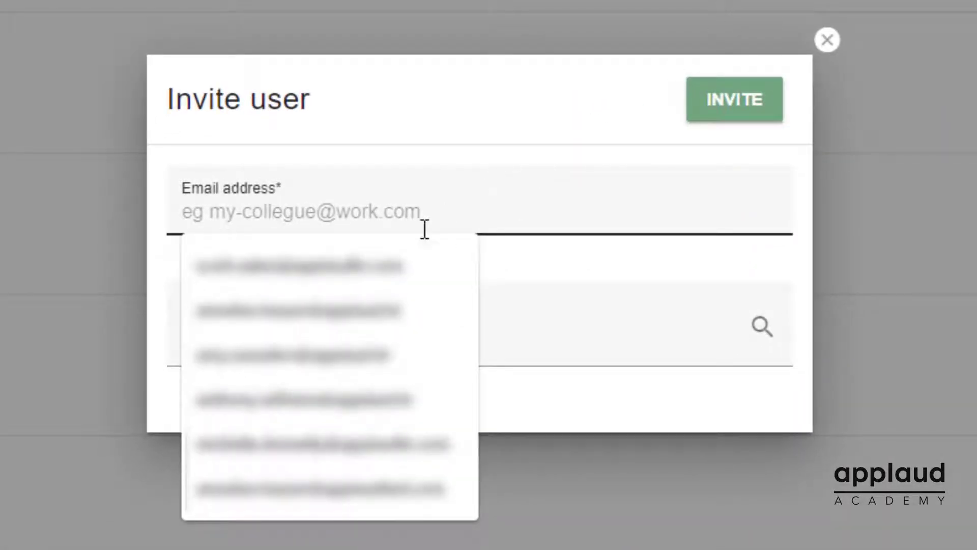
pyautogui.click(305, 265)
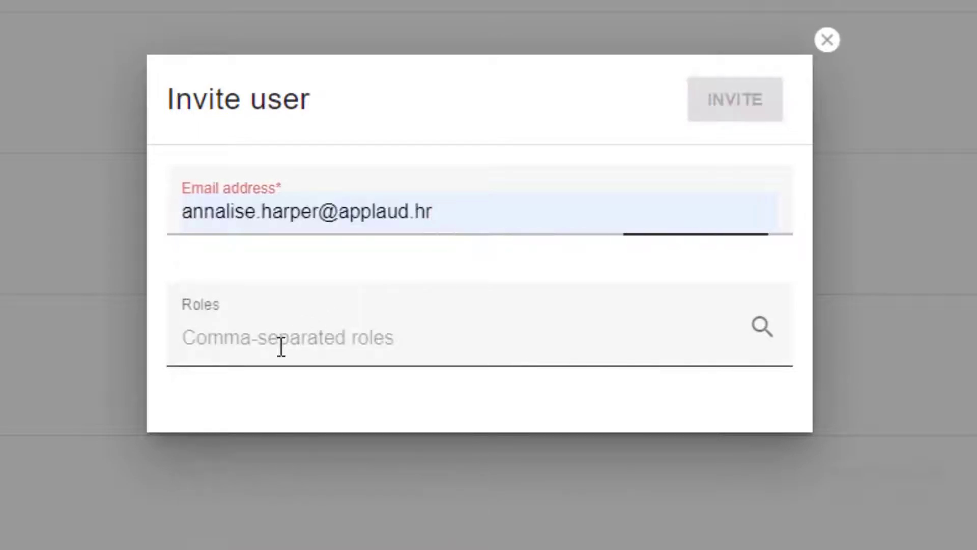
pyautogui.click(281, 348)
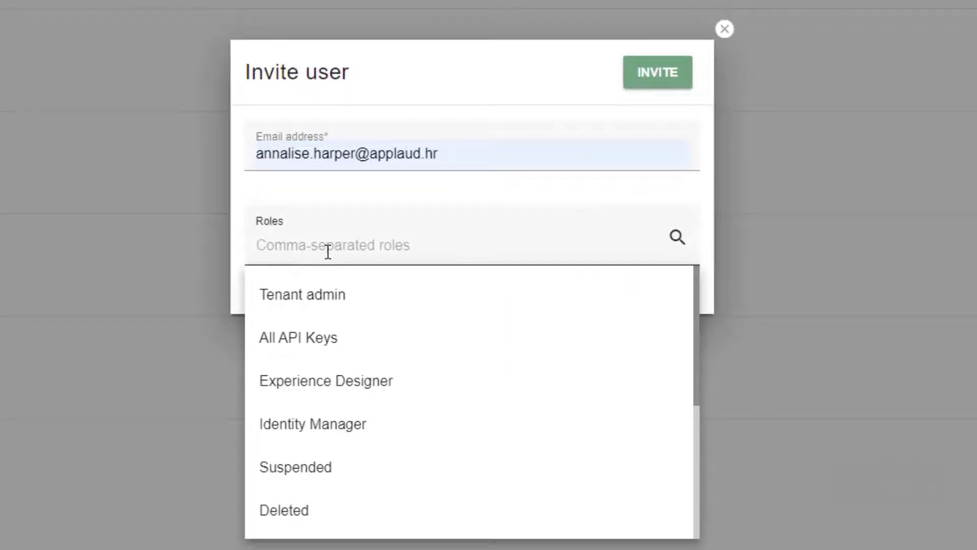
pyautogui.write('Emp')
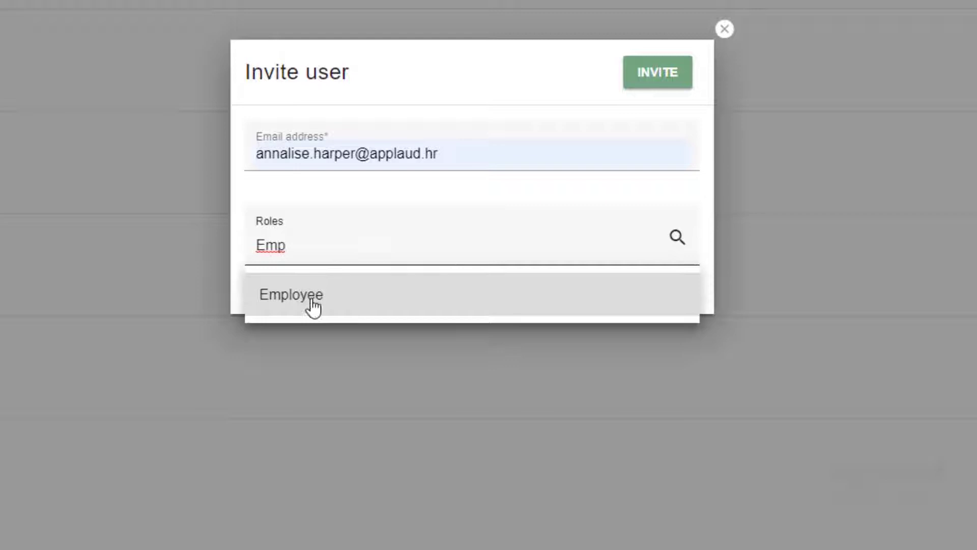
pyautogui.click(312, 302)
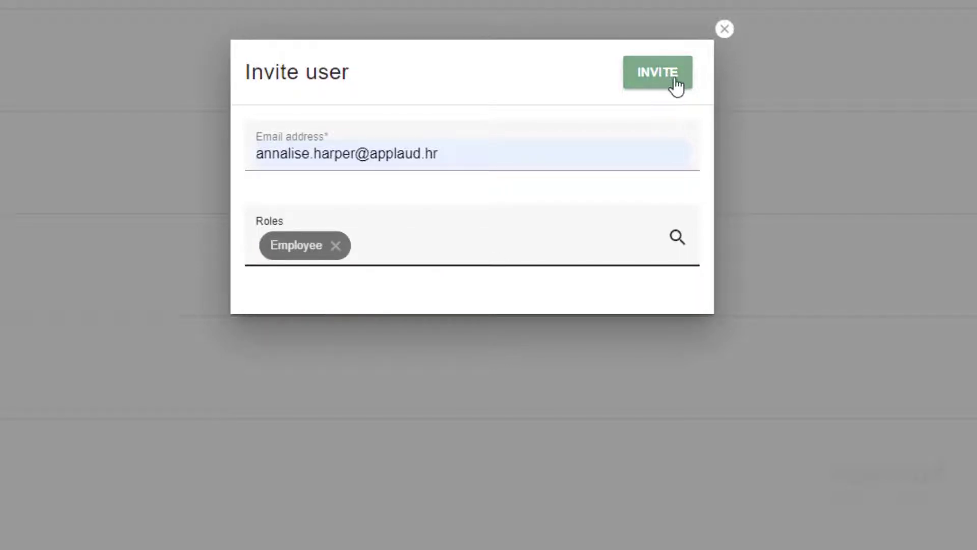
pyautogui.click(658, 72)
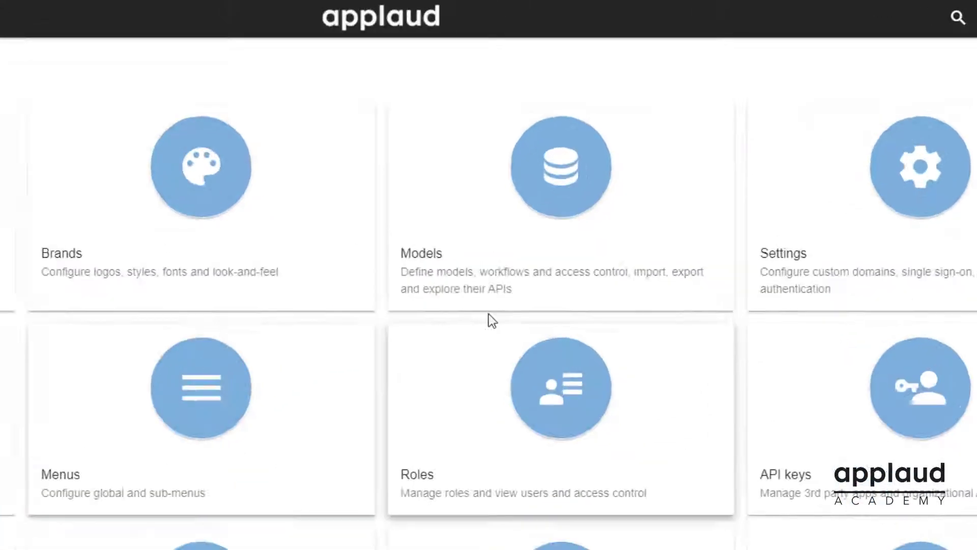
# - Save a User model Allow policy giving Experience Designer view, create, update and delete
pyautogui.click(599, 148)
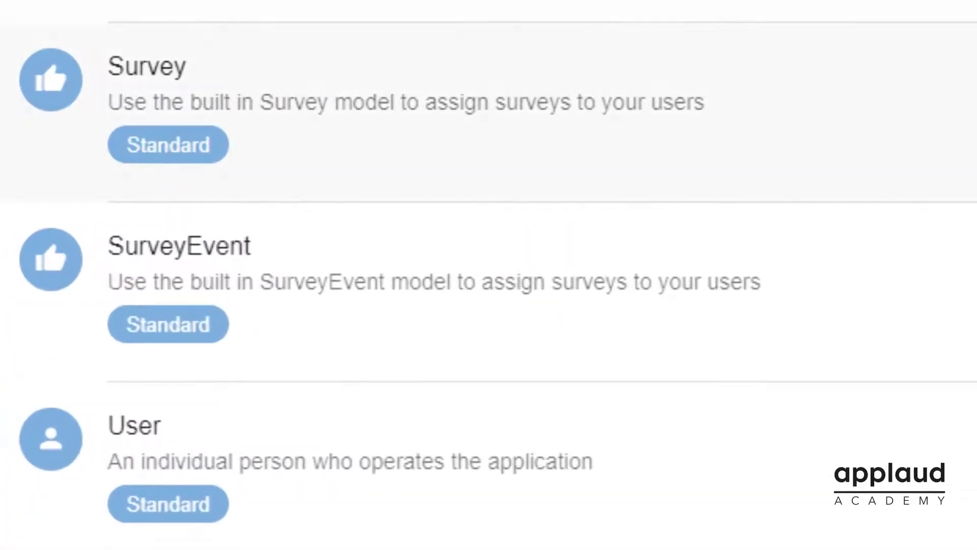
pyautogui.click(130, 420)
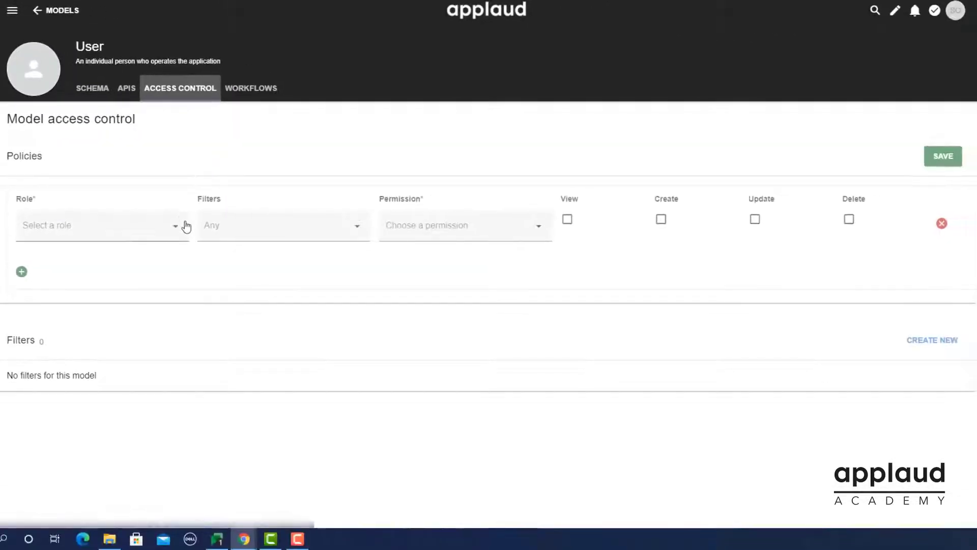
pyautogui.click(182, 234)
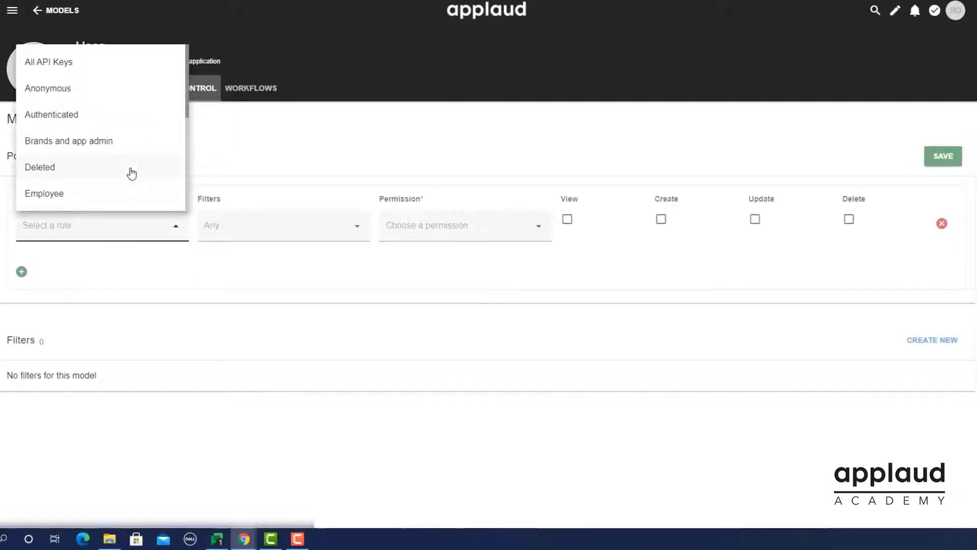
pyautogui.scroll(-1, 131, 174)
pyautogui.click(131, 174)
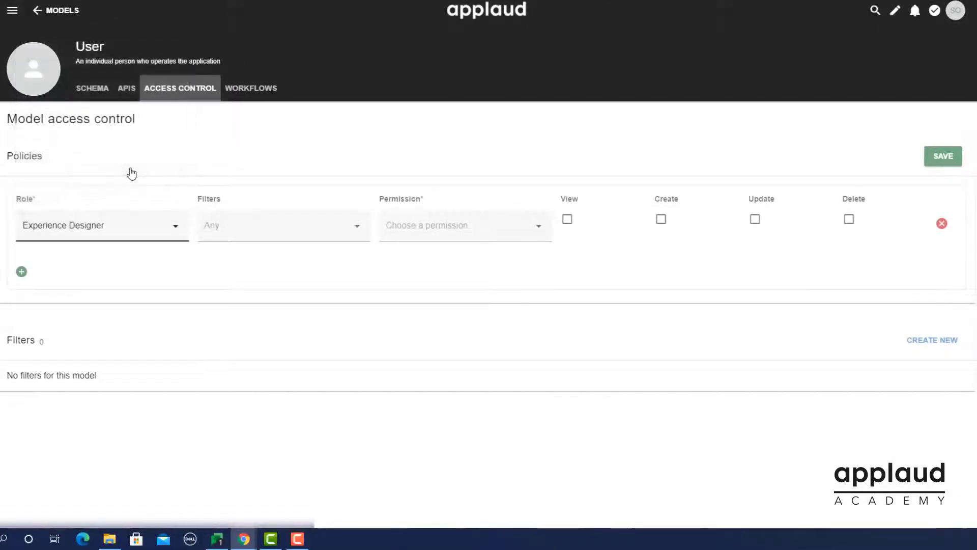
pyautogui.click(454, 234)
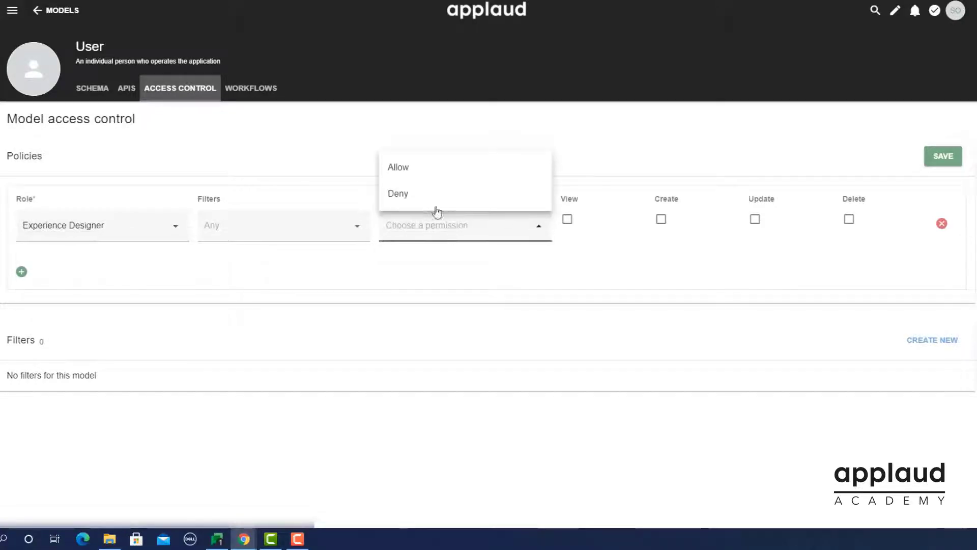
pyautogui.click(404, 173)
pyautogui.click(566, 220)
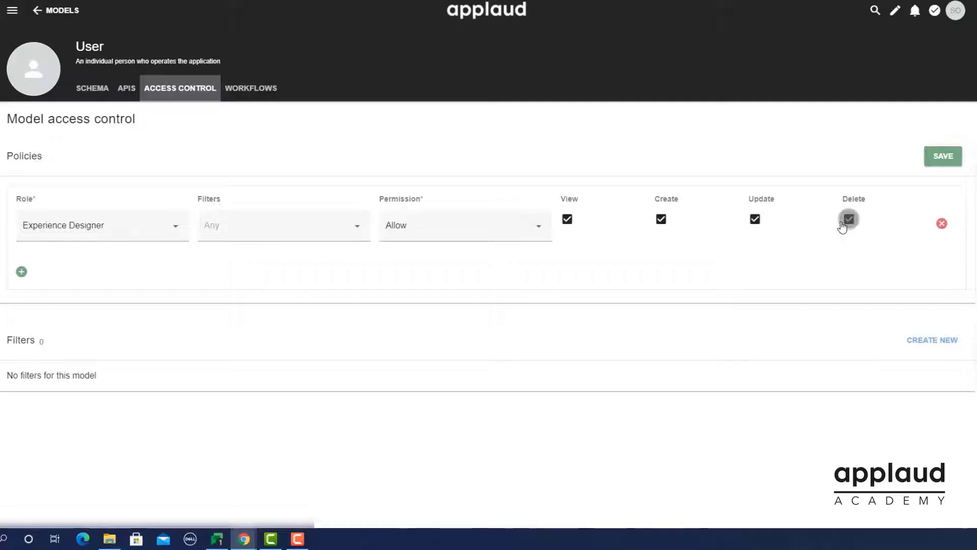
pyautogui.click(943, 159)
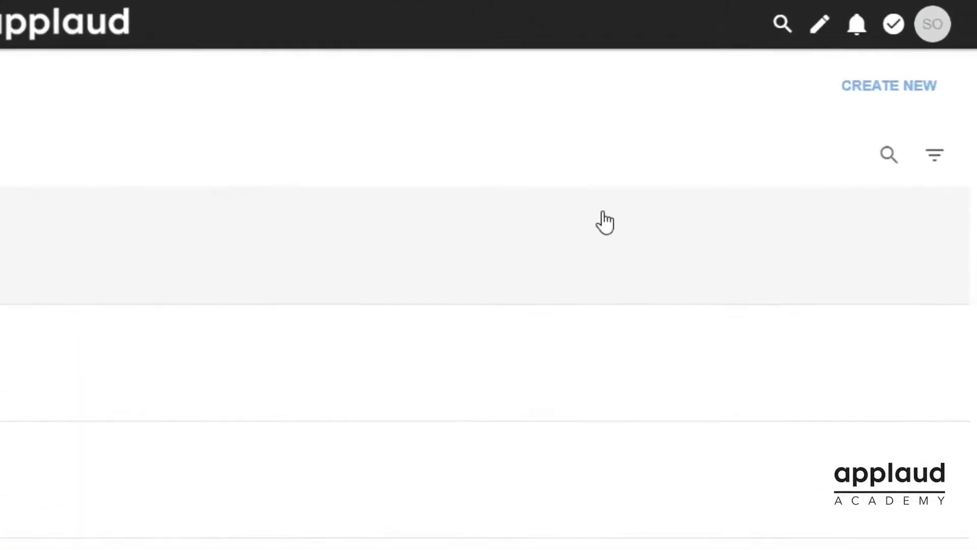
# - Create a Person model described as personal information regarding individual employees, with the human icon
pyautogui.click(897, 90)
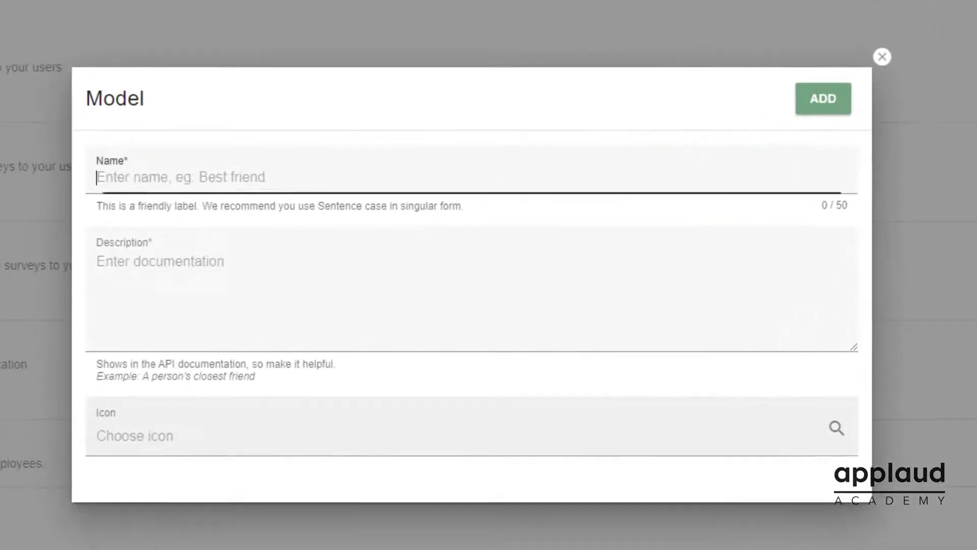
pyautogui.write('Person model')
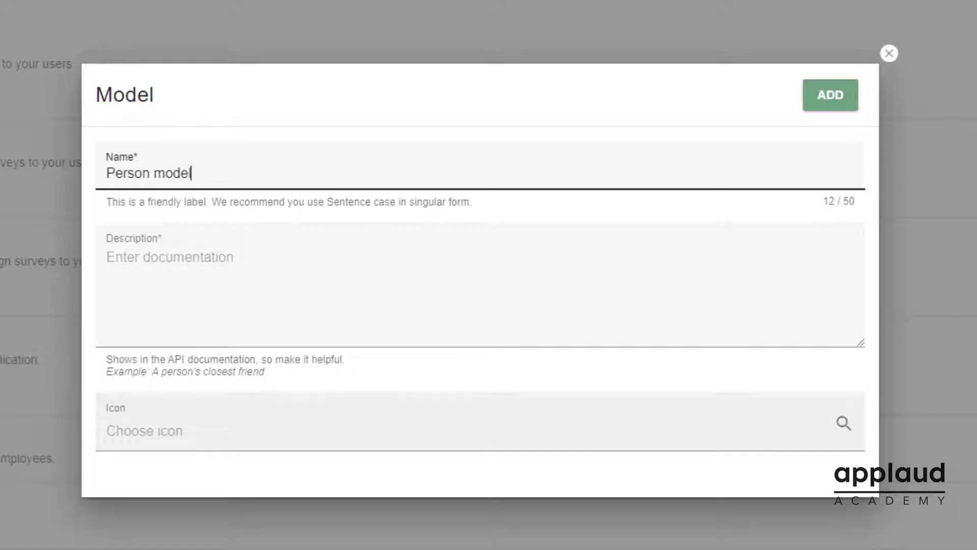
pyautogui.click(286, 256)
pyautogui.write('Personal information rega')
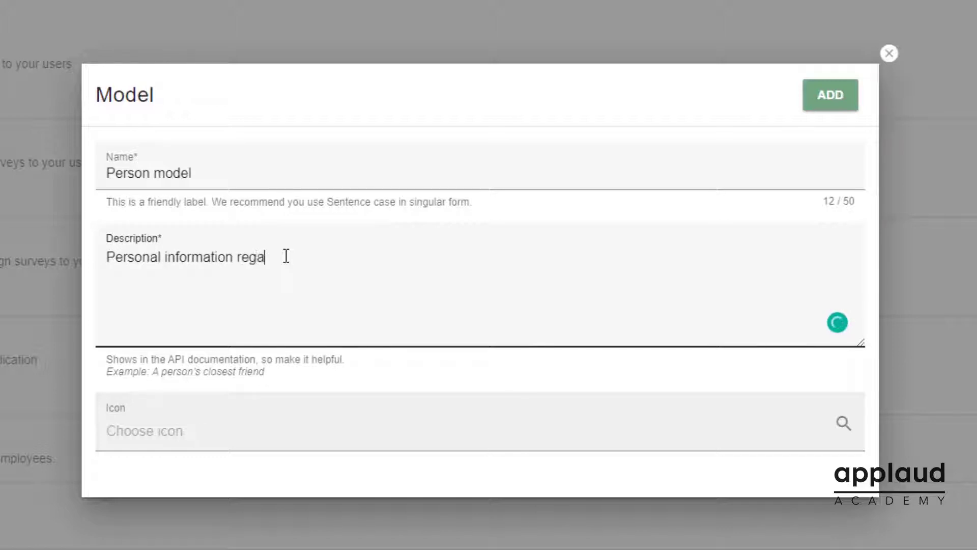
pyautogui.click(265, 442)
pyautogui.write('human')
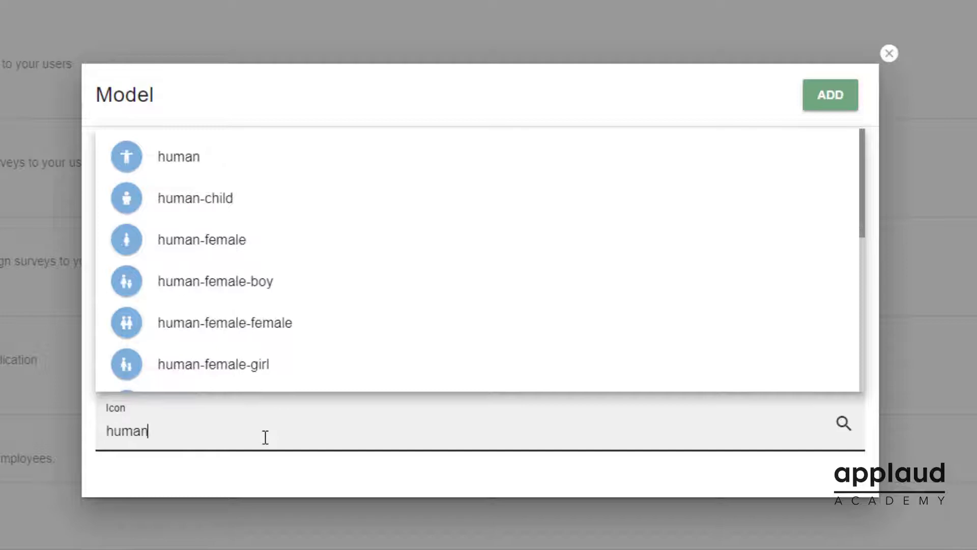
pyautogui.click(264, 175)
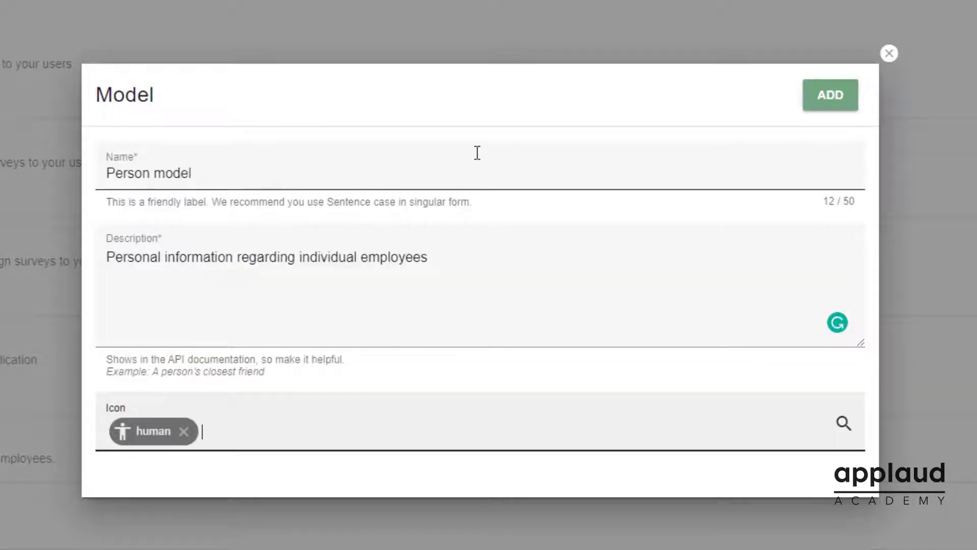
pyautogui.click(843, 111)
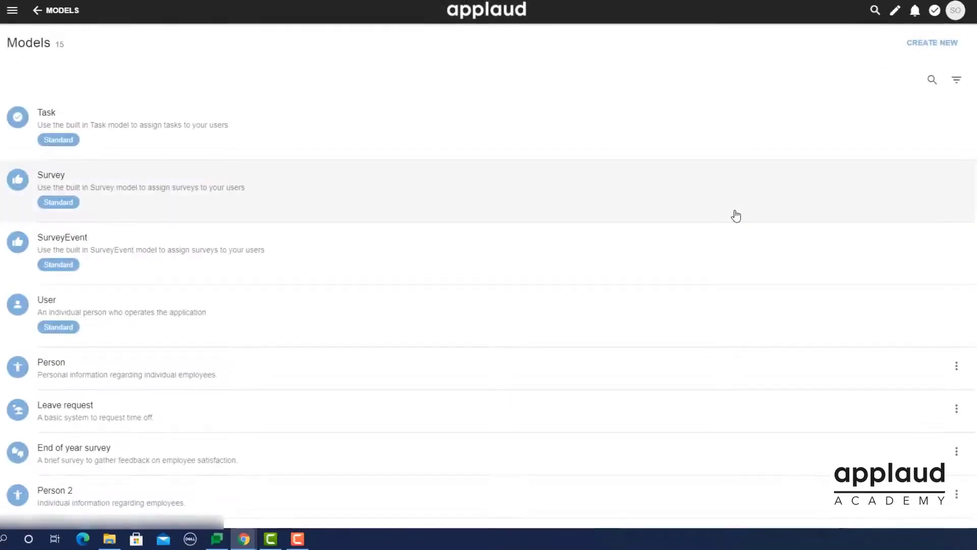
# - Add a required Avatar property of type File to the Person model
pyautogui.scroll(-4, 736, 214)
pyautogui.scroll(-1, 736, 216)
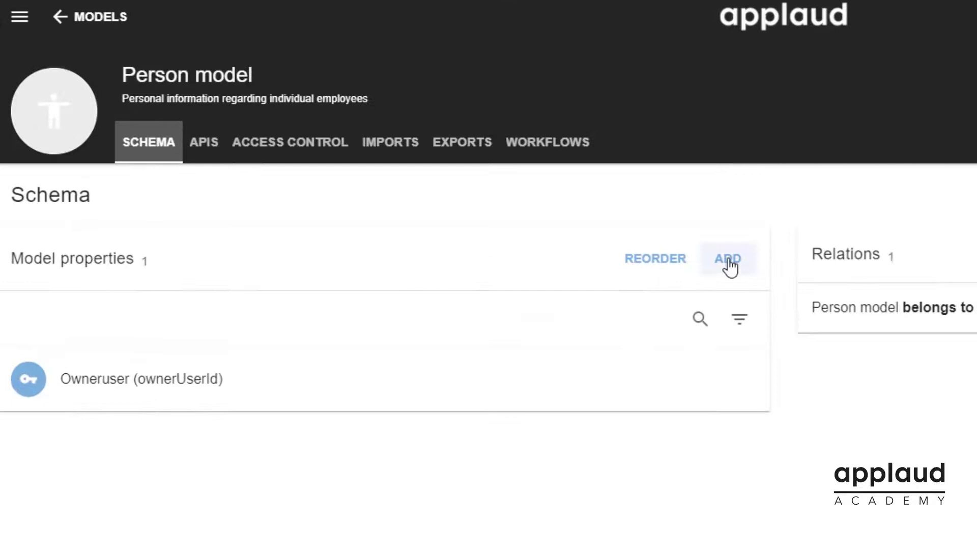
pyautogui.click(728, 261)
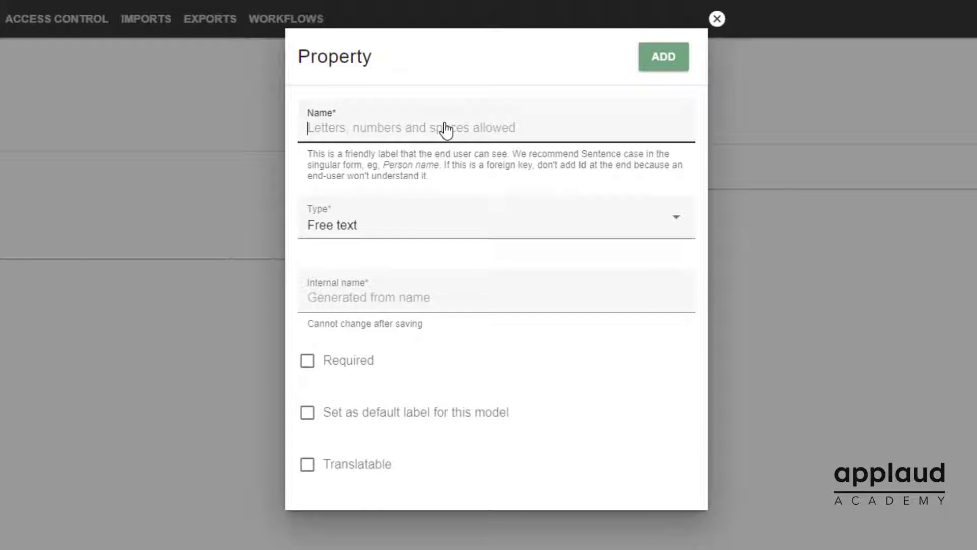
pyautogui.write('Ava')
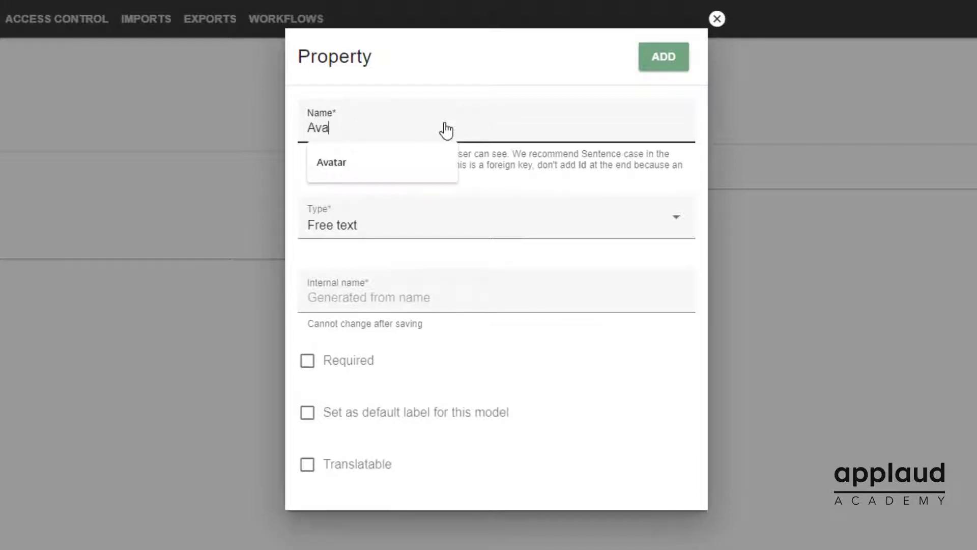
pyautogui.write('tar')
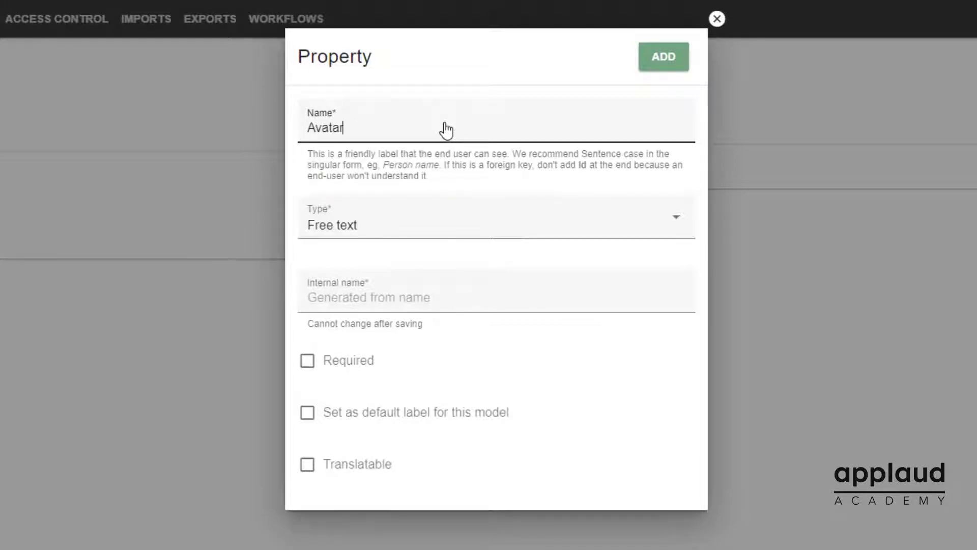
pyautogui.click(476, 228)
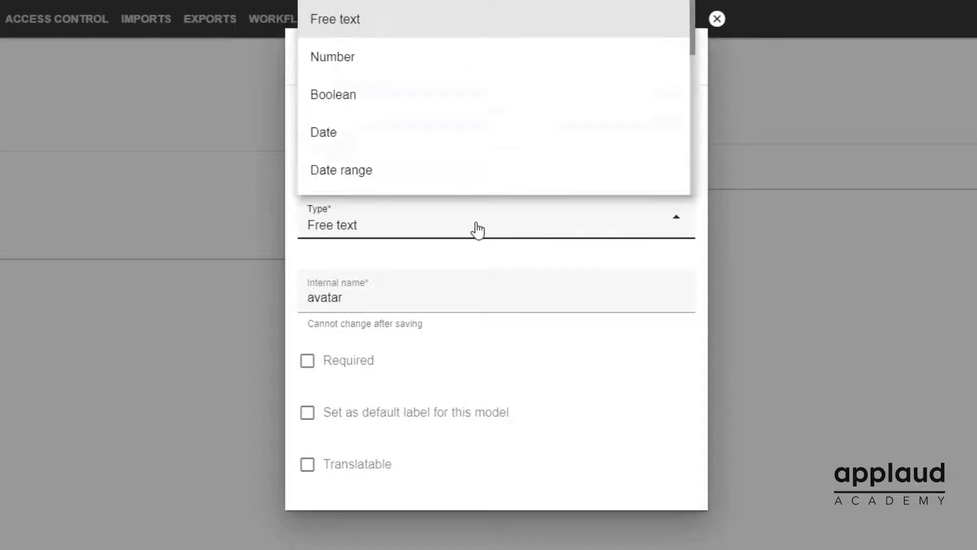
pyautogui.scroll(-3, 453, 148)
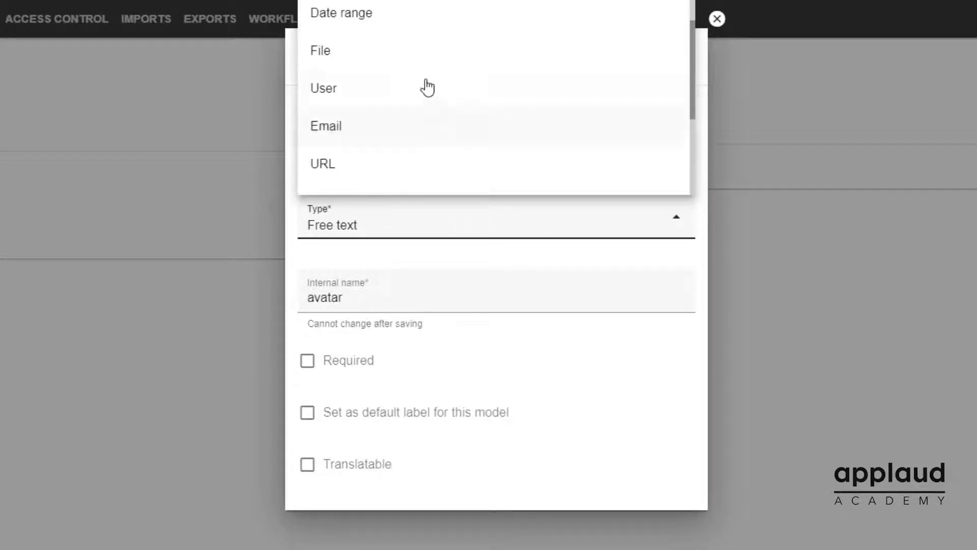
pyautogui.click(413, 64)
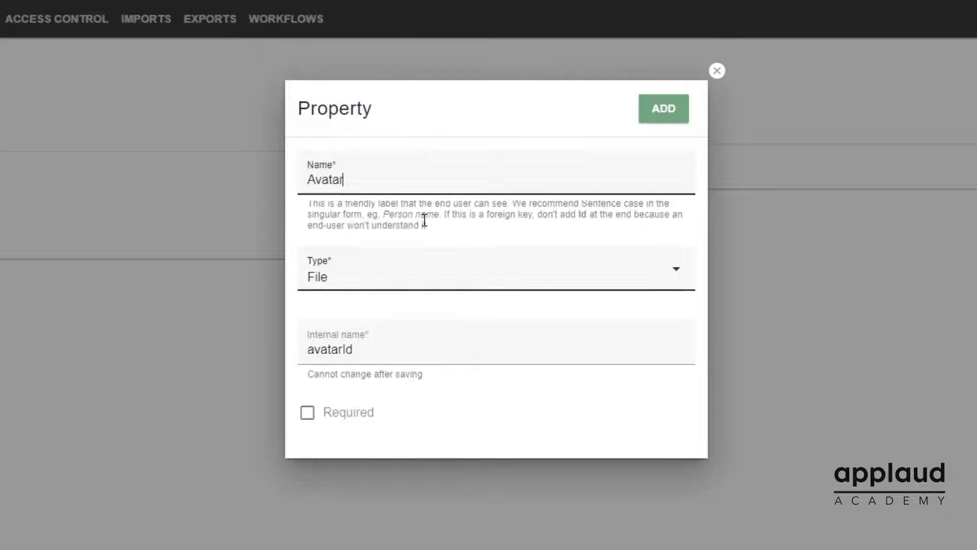
pyautogui.click(308, 421)
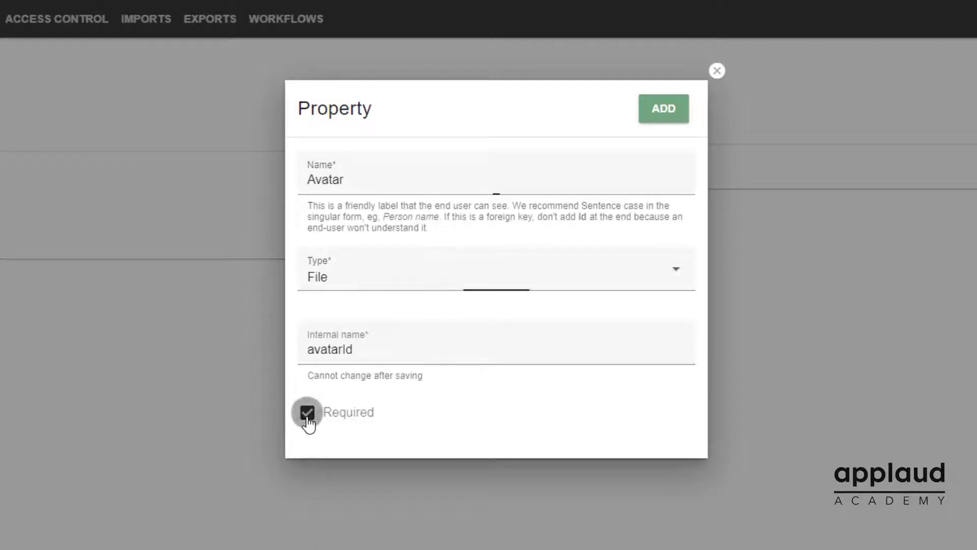
pyautogui.click(653, 121)
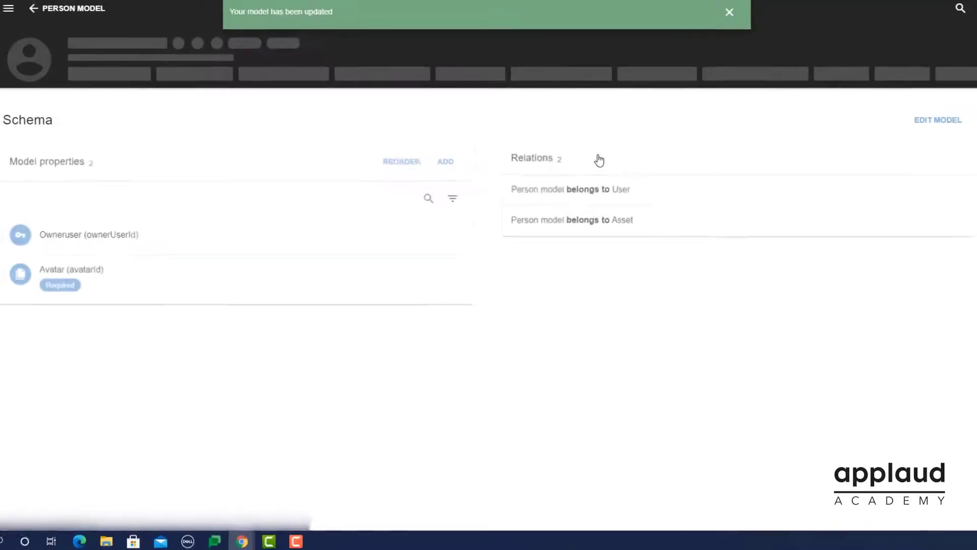
# - Add a required Full name property
pyautogui.click(451, 161)
pyautogui.write('Fu')
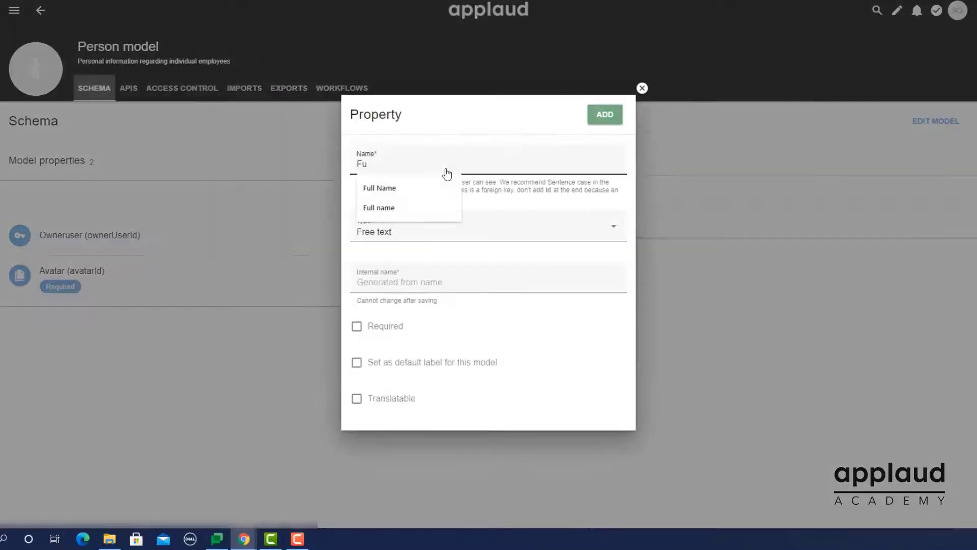
pyautogui.write('ll name')
pyautogui.click(356, 326)
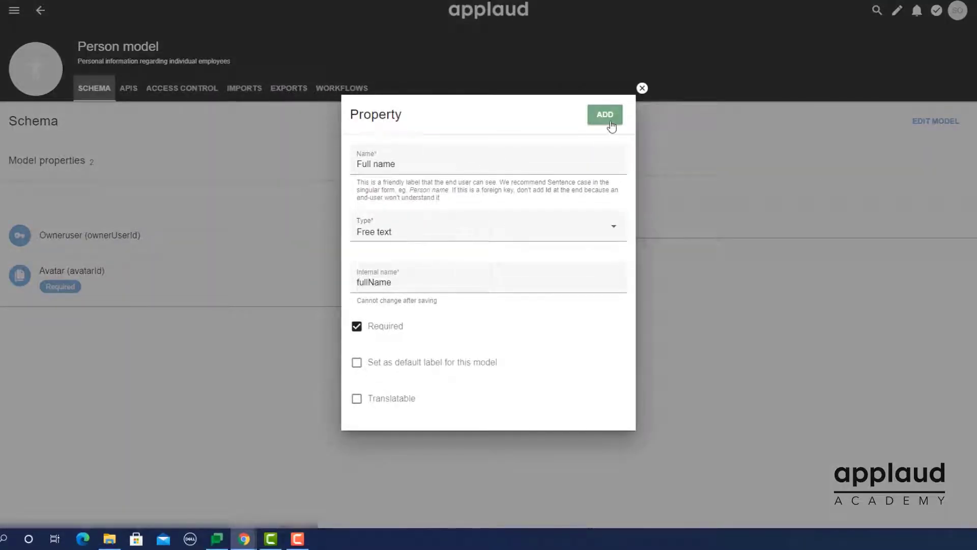
pyautogui.click(609, 120)
# - Add a required Manager foreign key to PersonModel with inverse relationship 'Direct report'
pyautogui.click(453, 161)
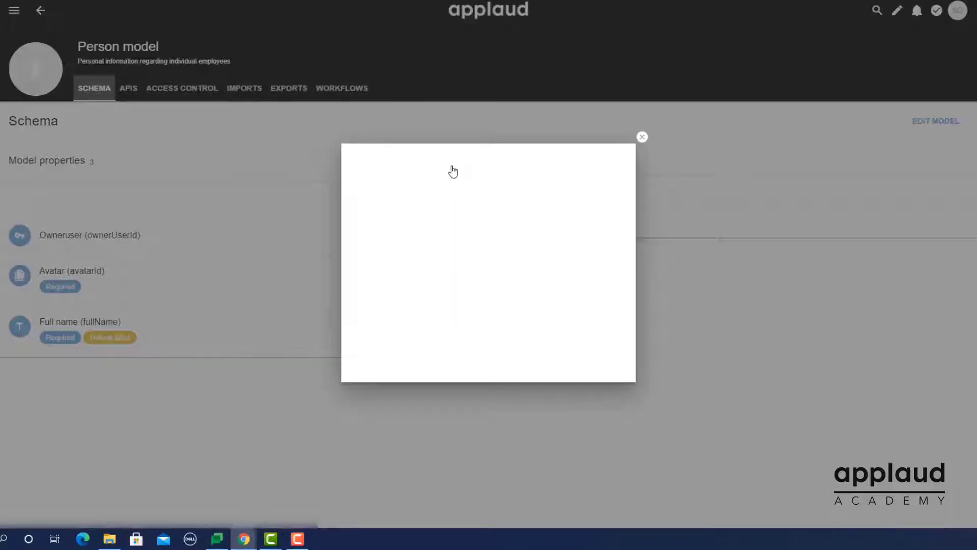
pyautogui.write('Manager')
pyautogui.press('Tab')
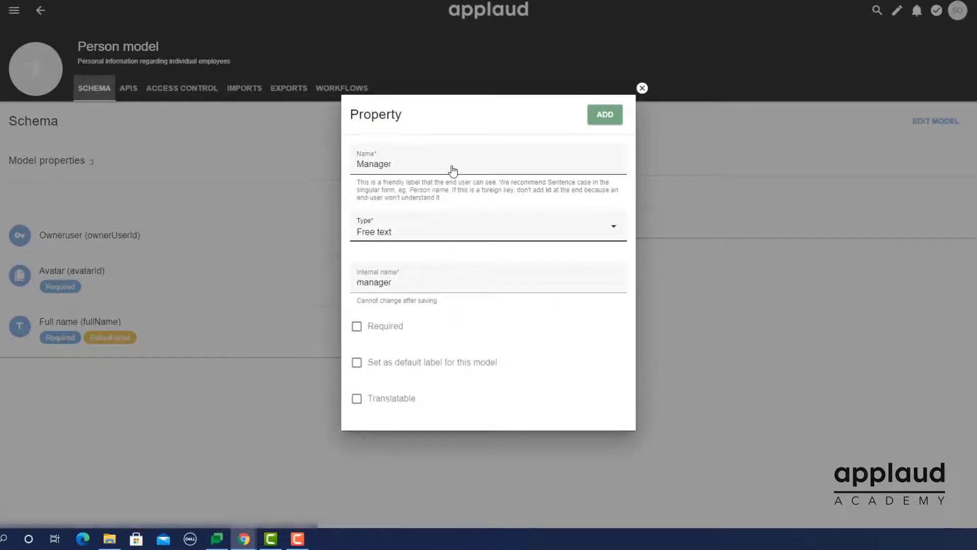
pyautogui.press('Down')
pyautogui.scroll(-5, 455, 186)
pyautogui.click(455, 168)
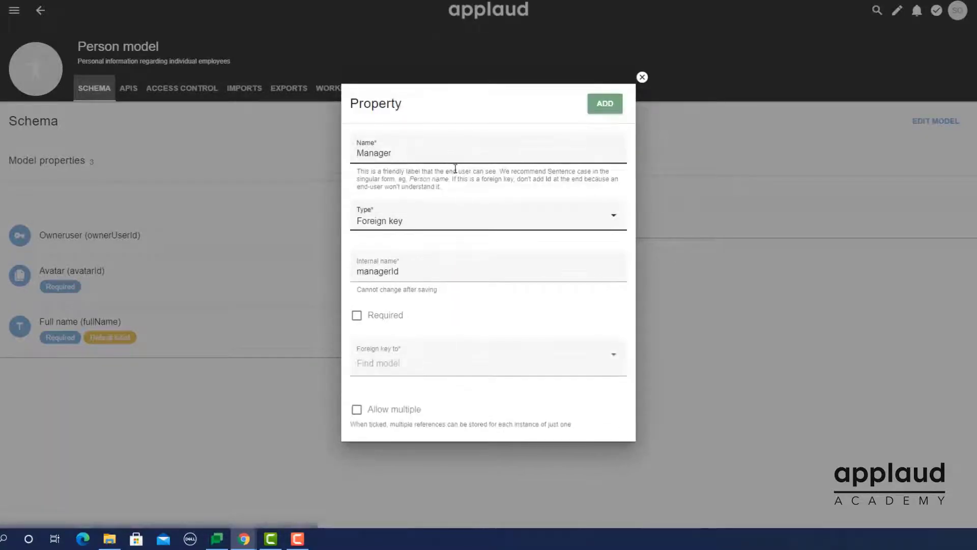
pyautogui.click(358, 312)
pyautogui.click(428, 368)
pyautogui.scroll(-5, 434, 277)
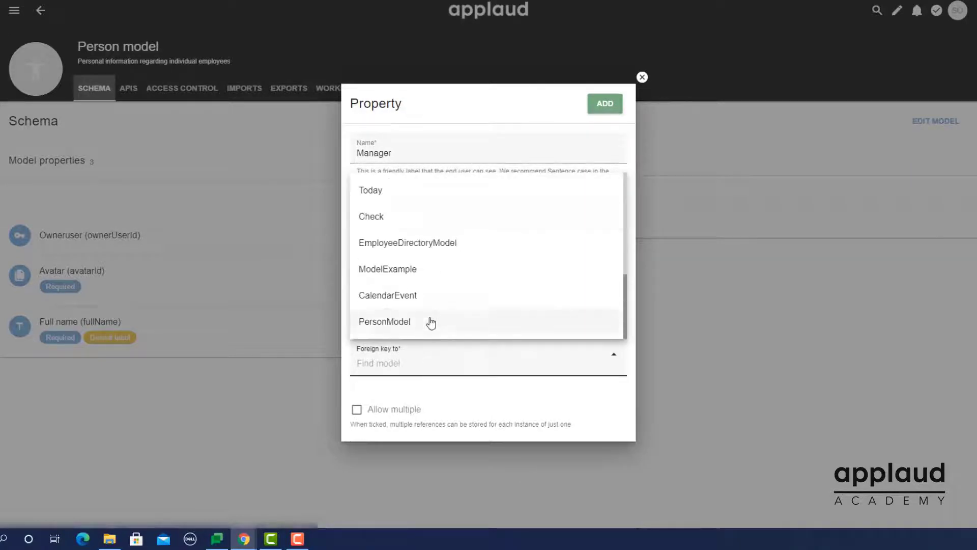
pyautogui.click(430, 322)
pyautogui.click(427, 413)
pyautogui.click(413, 448)
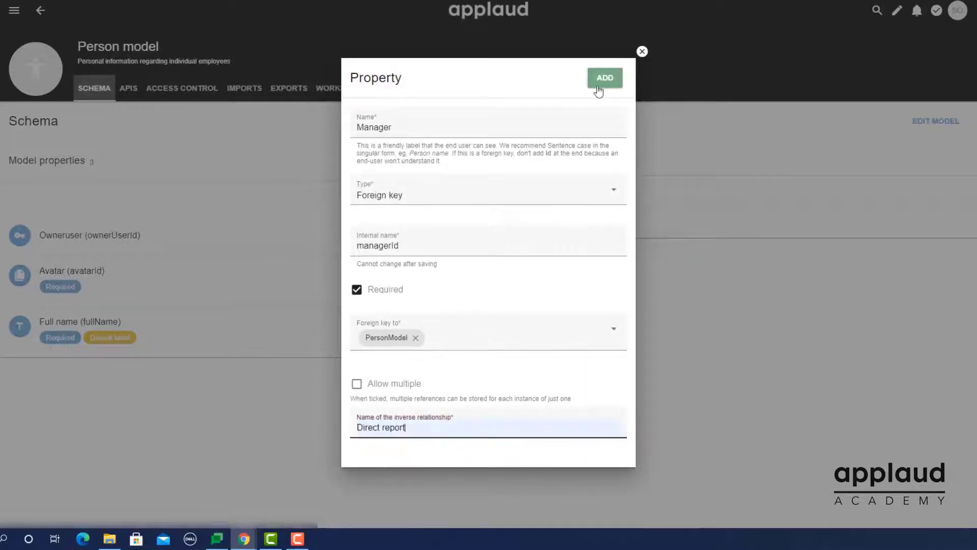
pyautogui.click(605, 78)
# - Add a required Job title property
pyautogui.click(448, 170)
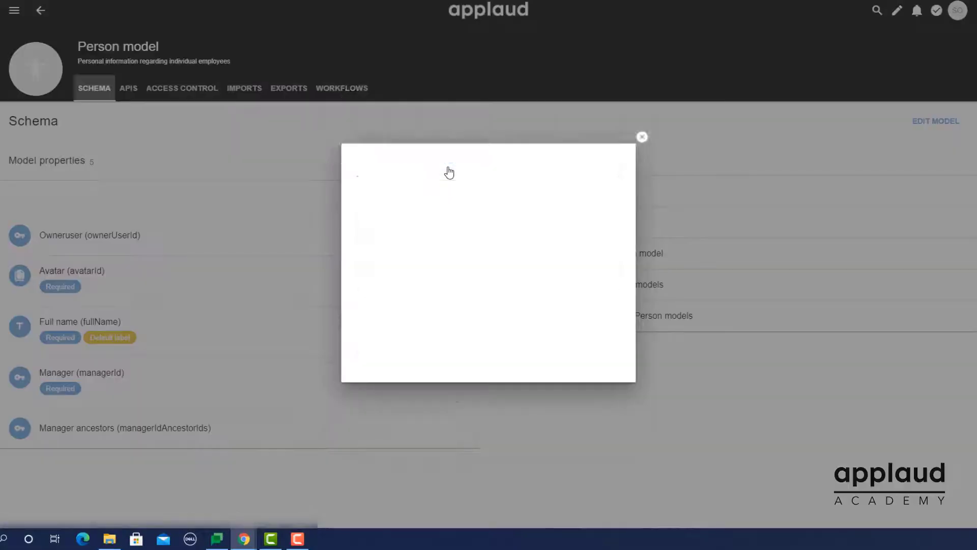
pyautogui.write('Job title')
pyautogui.press('Tab')
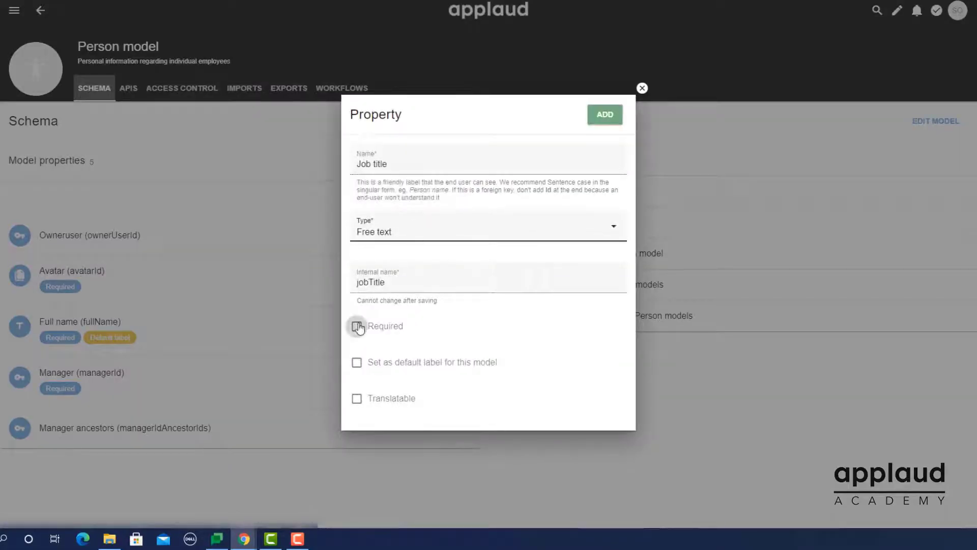
pyautogui.click(358, 326)
pyautogui.click(611, 117)
# - Start a required Department property of type Lookup
pyautogui.click(451, 170)
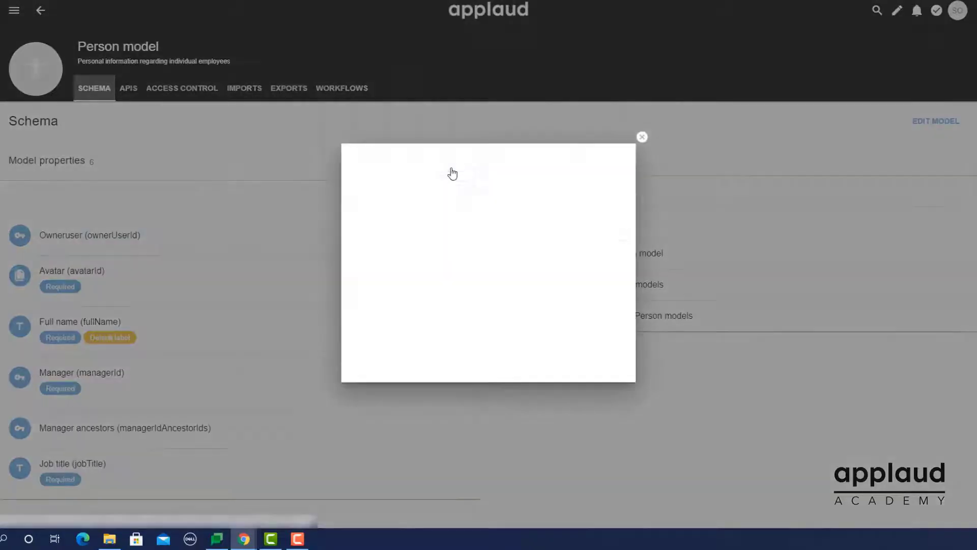
pyautogui.write('Department')
pyautogui.press('Tab')
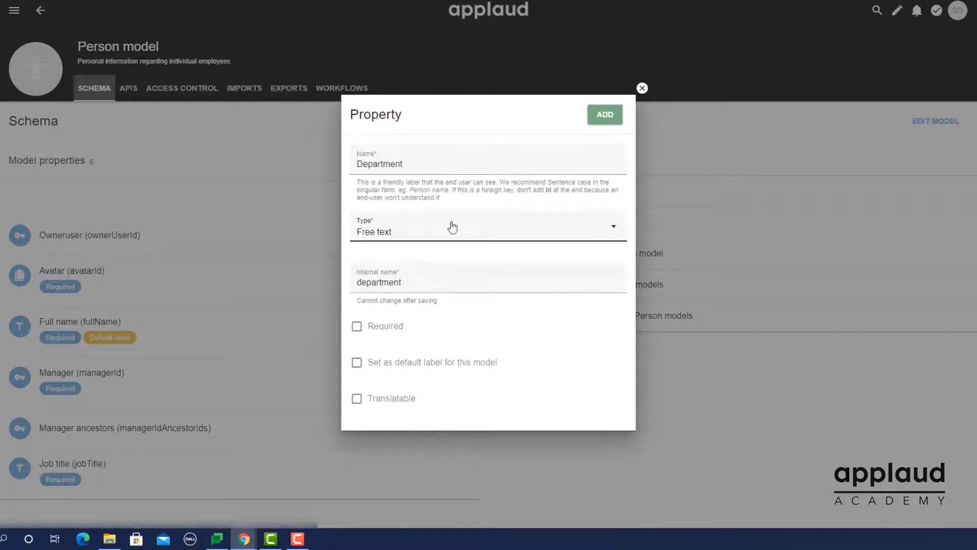
pyautogui.click(452, 228)
pyautogui.scroll(-3, 443, 168)
pyautogui.click(433, 186)
pyautogui.click(358, 284)
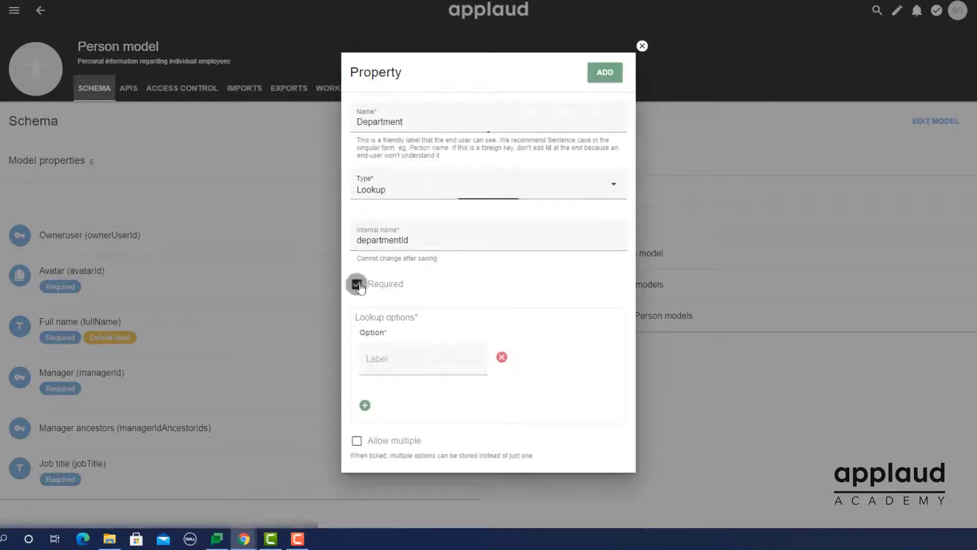
# - Give Department options Sales, HR, Marketing, Development, Support, Senior Management, and save it
pyautogui.click(412, 369)
pyautogui.write('Sales')
pyautogui.click(365, 405)
pyautogui.write('HR')
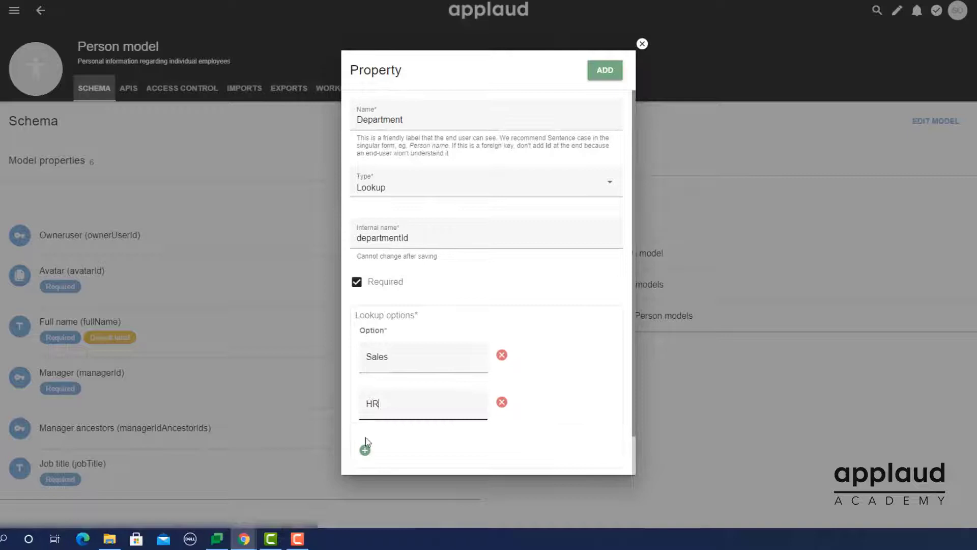
pyautogui.click(365, 446)
pyautogui.write('Marketing')
pyautogui.scroll(-2, 385, 450)
pyautogui.click(365, 406)
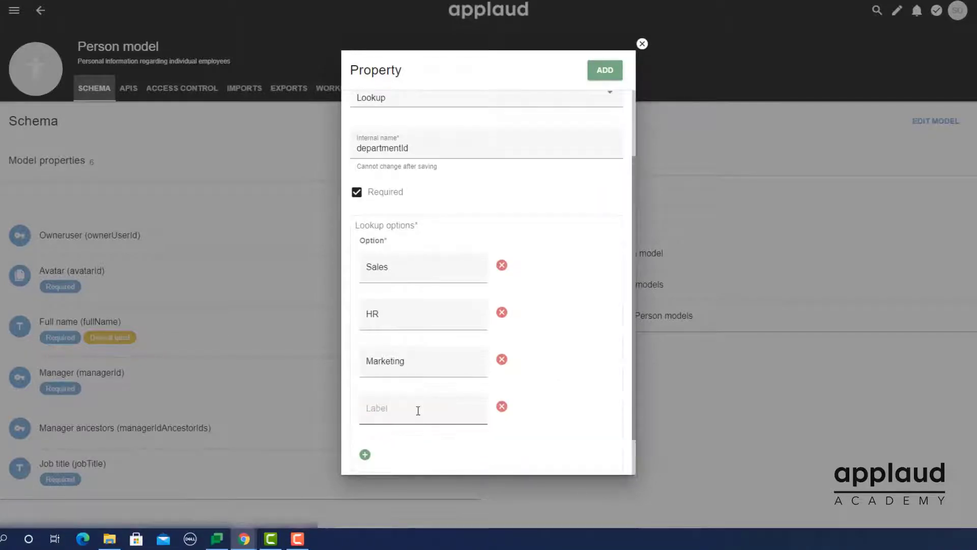
pyautogui.write('Development')
pyautogui.click(365, 454)
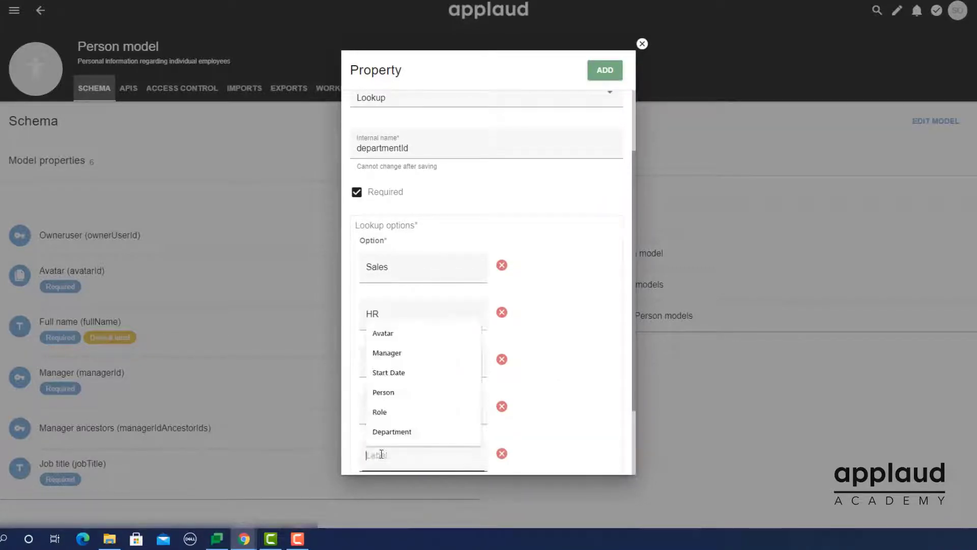
pyautogui.write('Support')
pyautogui.scroll(-2, 408, 432)
pyautogui.click(365, 407)
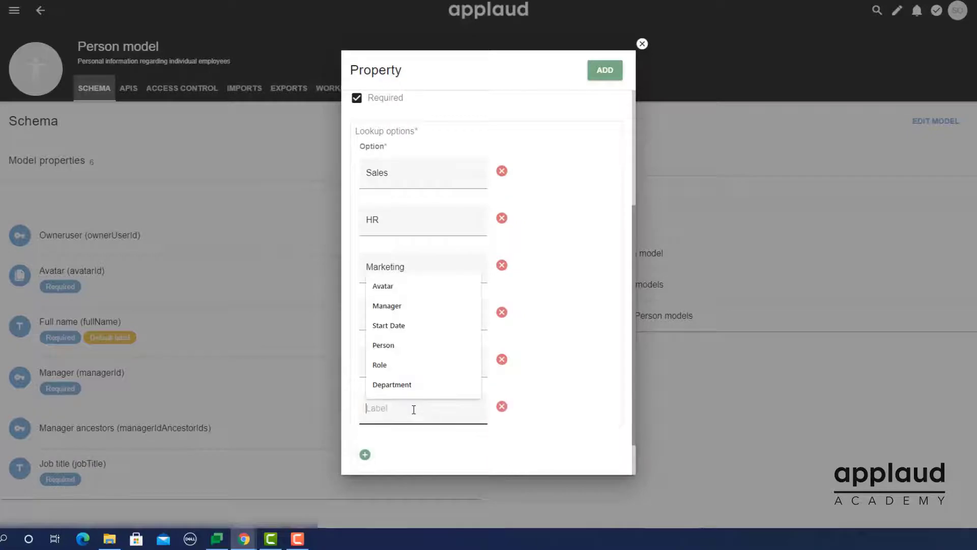
pyautogui.write('Senior Management')
pyautogui.scroll(-1, 414, 409)
pyautogui.click(604, 71)
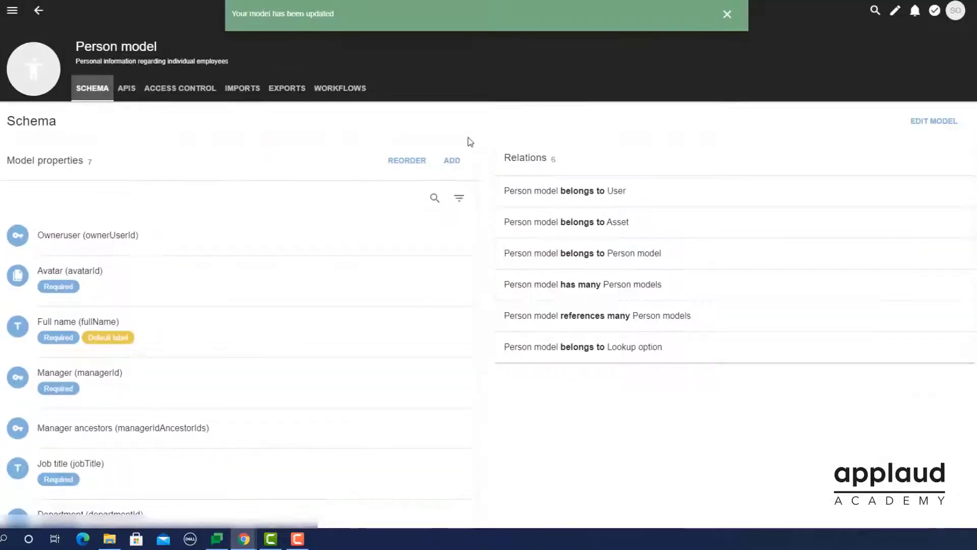
# - Add an Extension number property of type Number
pyautogui.click(450, 159)
pyautogui.write('Extension number')
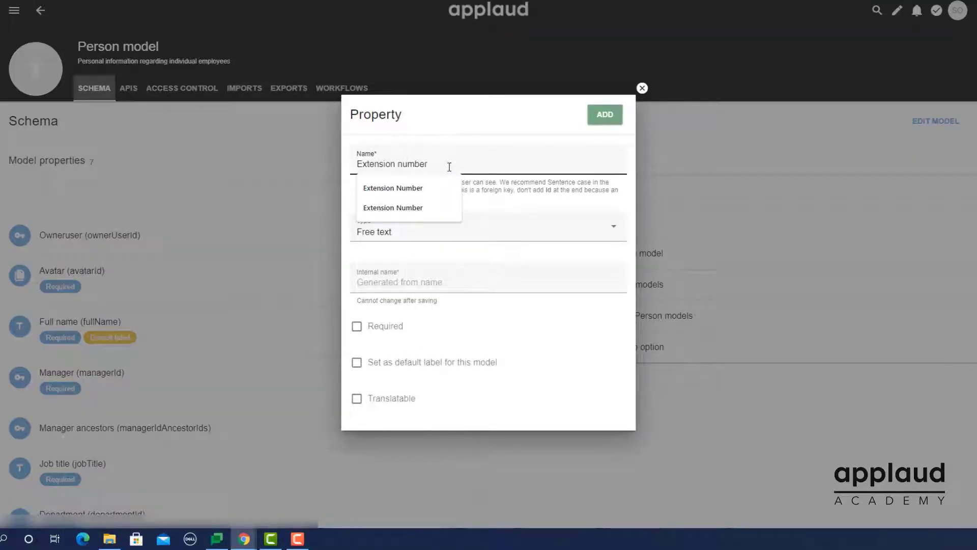
pyautogui.click(453, 232)
pyautogui.click(397, 113)
pyautogui.click(602, 157)
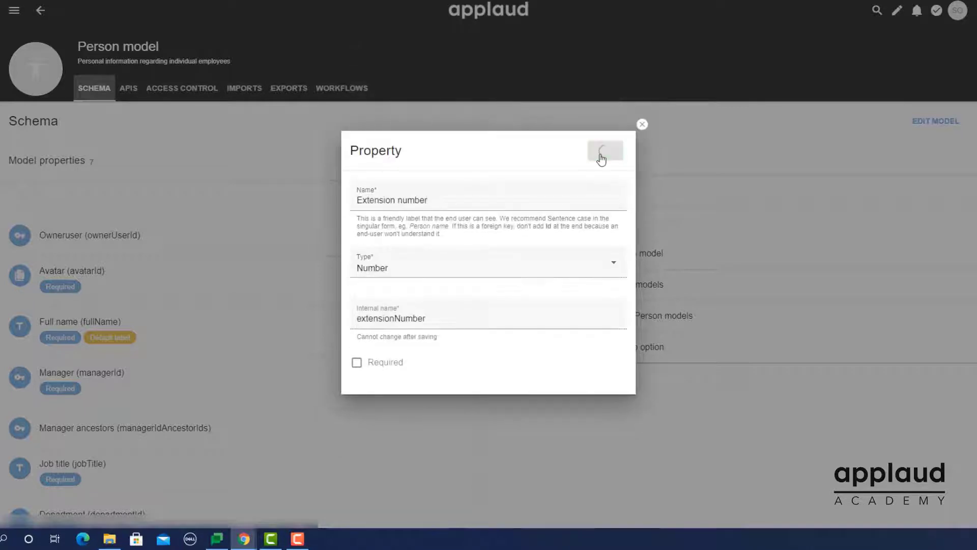
# - Add an Email address property of type Email
pyautogui.click(452, 160)
pyautogui.write('Email address')
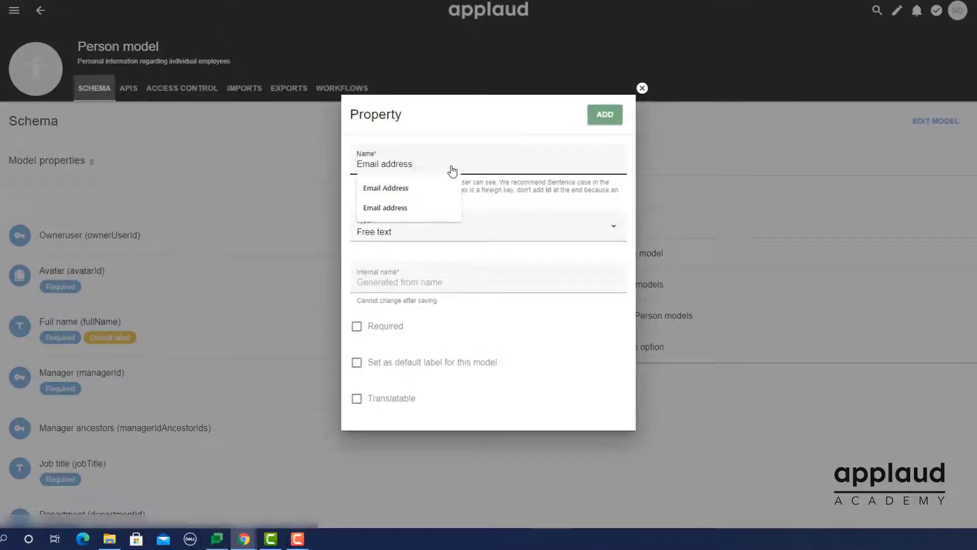
pyautogui.click(487, 227)
pyautogui.scroll(-2, 482, 194)
pyautogui.click(476, 159)
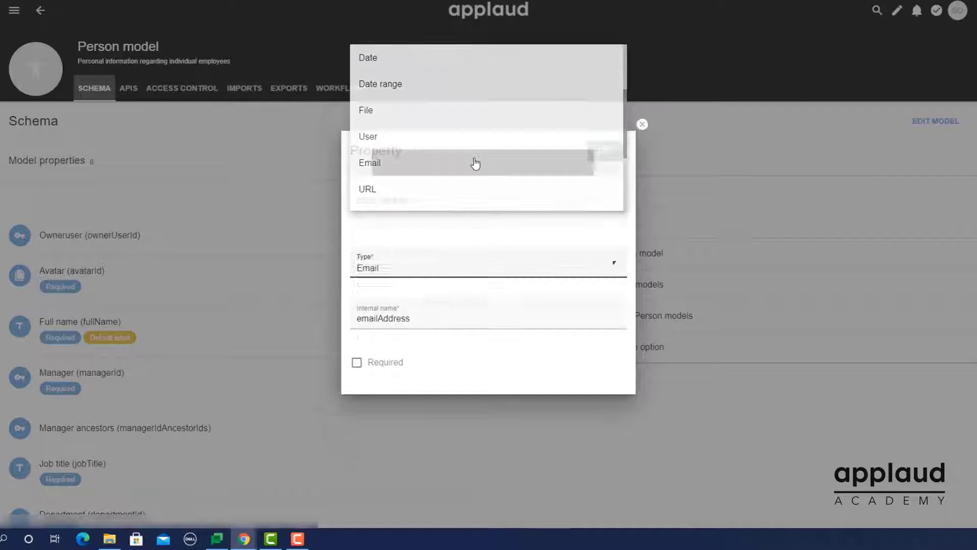
pyautogui.click(605, 153)
# - Add a Start date property of type Date
pyautogui.click(451, 162)
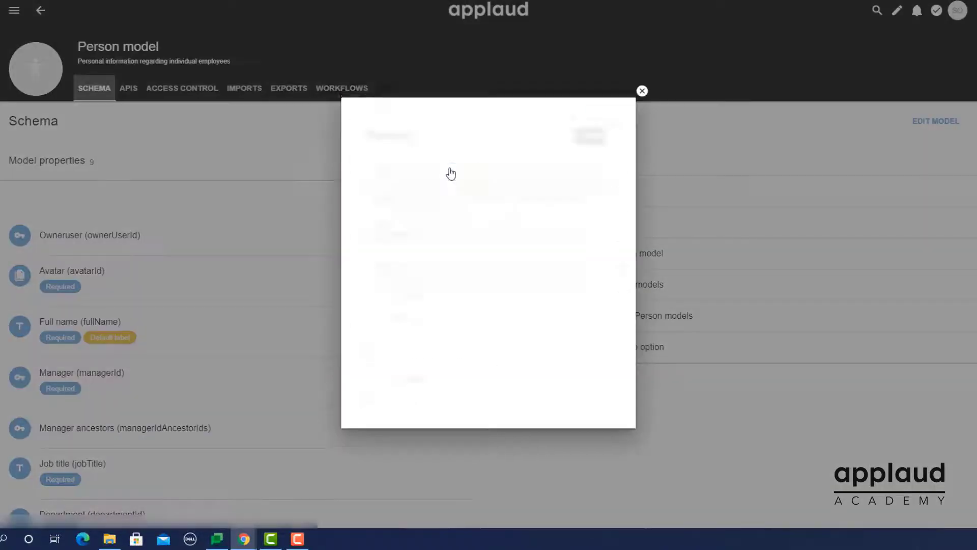
pyautogui.write('Start date')
pyautogui.click(456, 227)
pyautogui.click(438, 170)
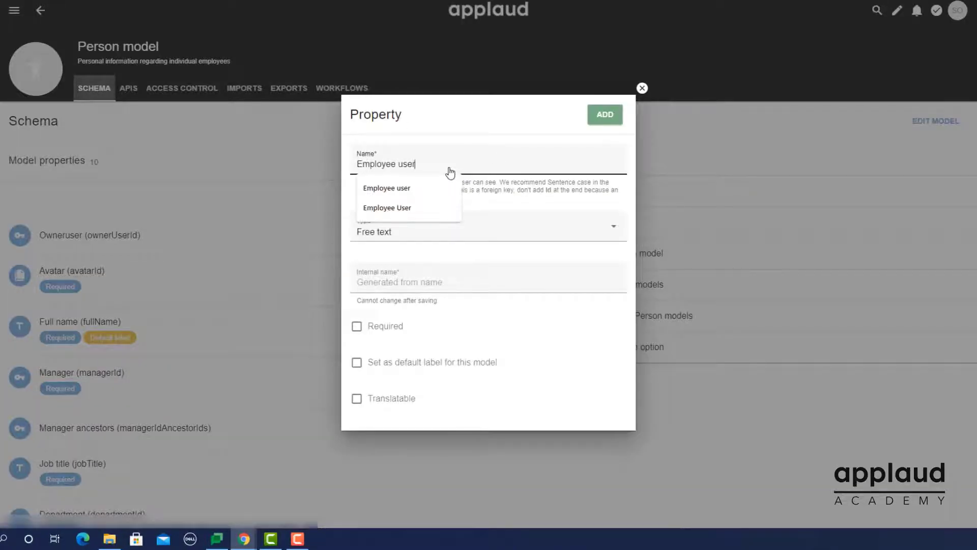
# - Add a required Employee user property of type User
pyautogui.write('user')
pyautogui.click(488, 231)
pyautogui.scroll(-3, 478, 142)
pyautogui.scroll(4, 480, 143)
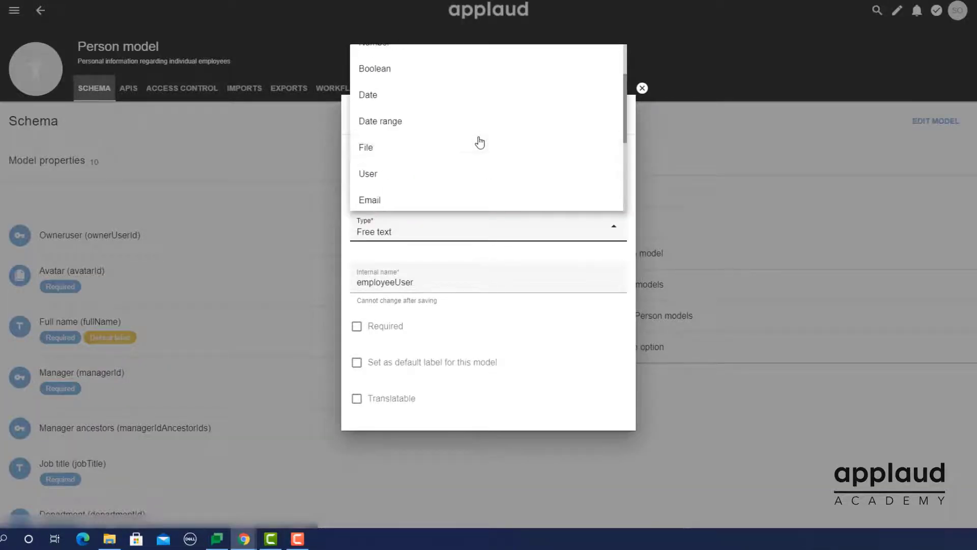
pyautogui.click(473, 174)
pyautogui.click(357, 362)
pyautogui.click(603, 158)
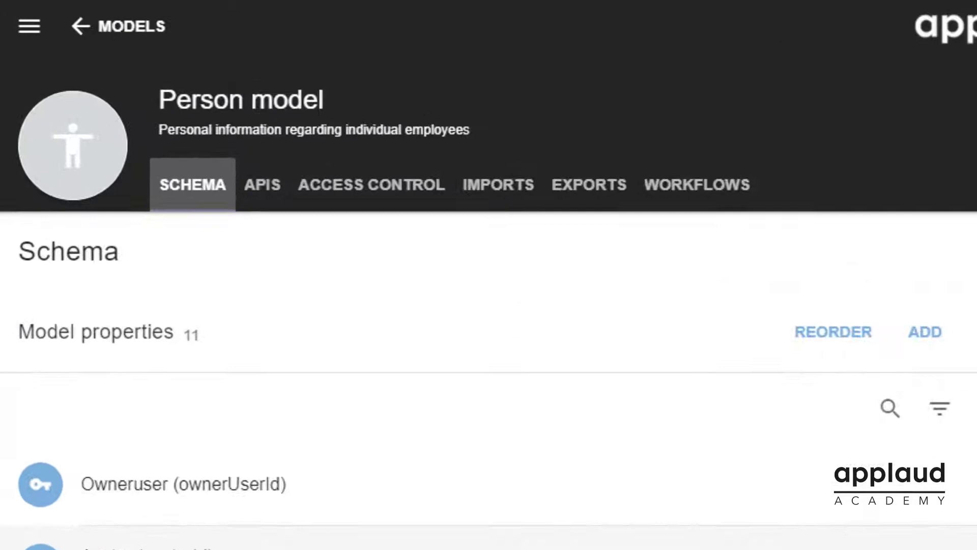
# - In Person access control, add an Allow policy for the Experience Designer role
pyautogui.click(387, 214)
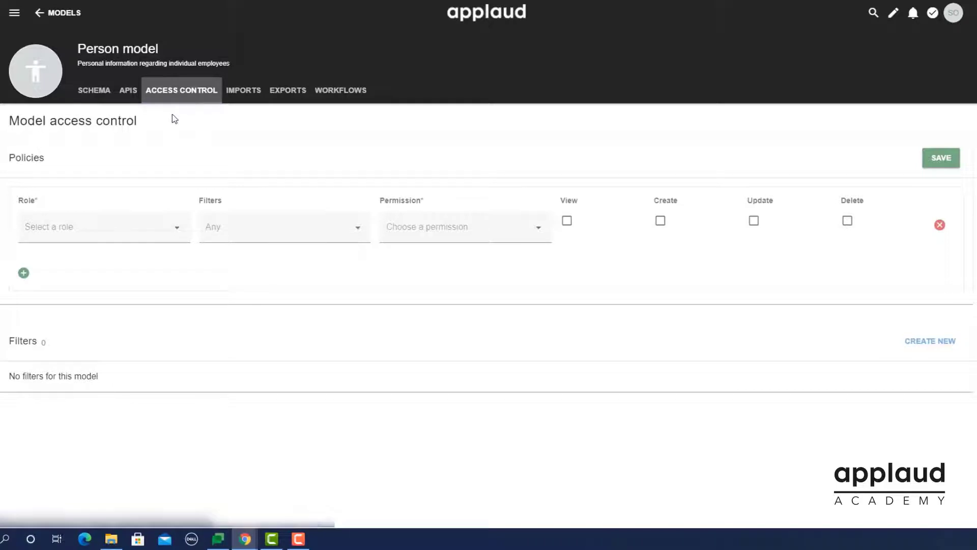
pyautogui.click(128, 233)
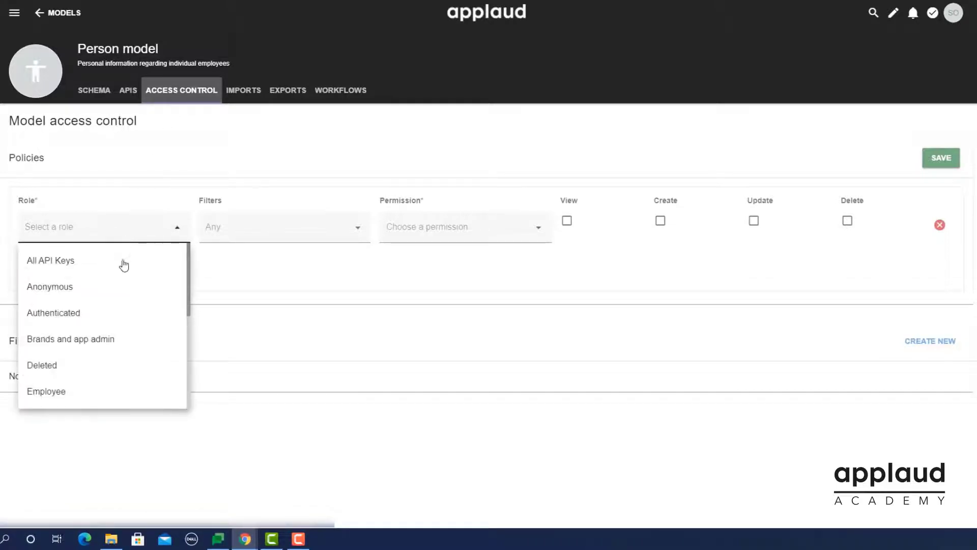
pyautogui.scroll(-3, 109, 303)
pyautogui.click(109, 307)
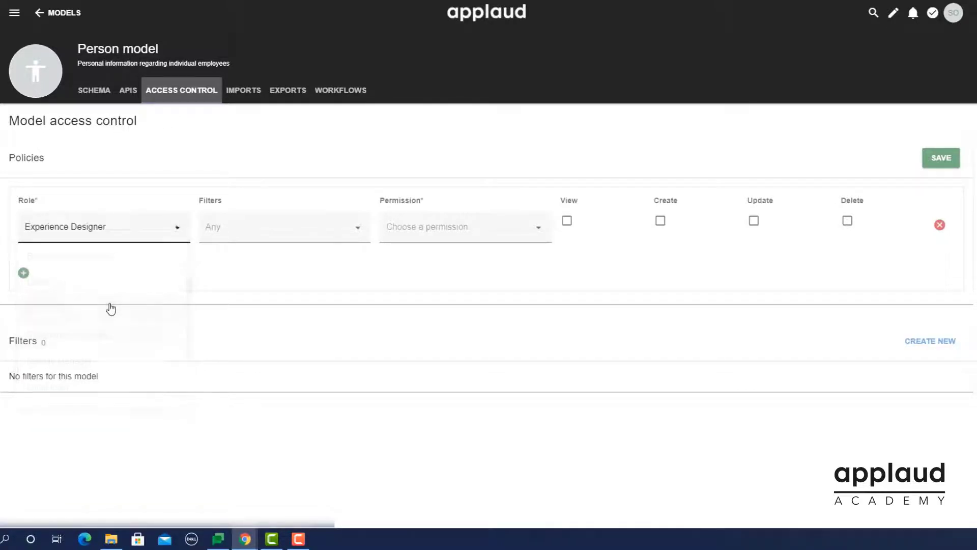
pyautogui.click(445, 239)
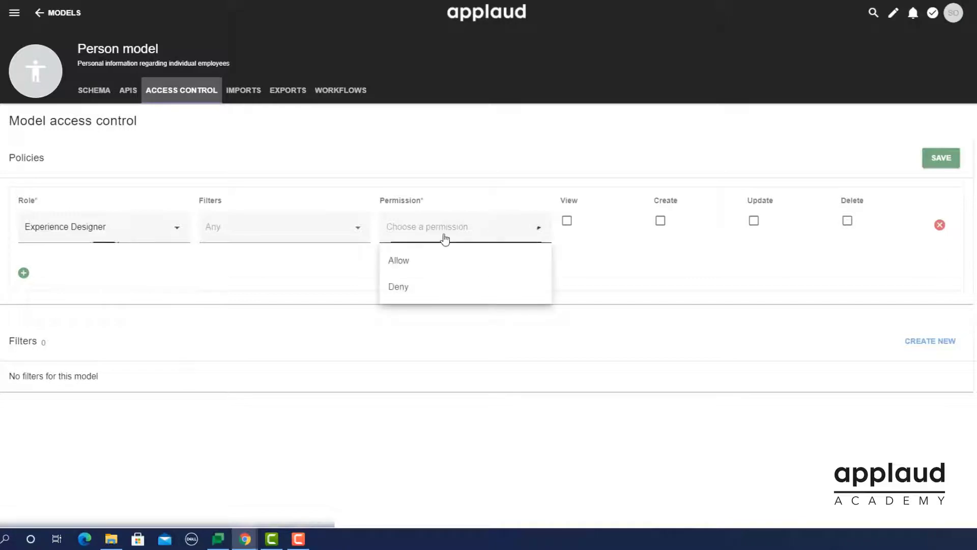
pyautogui.click(432, 260)
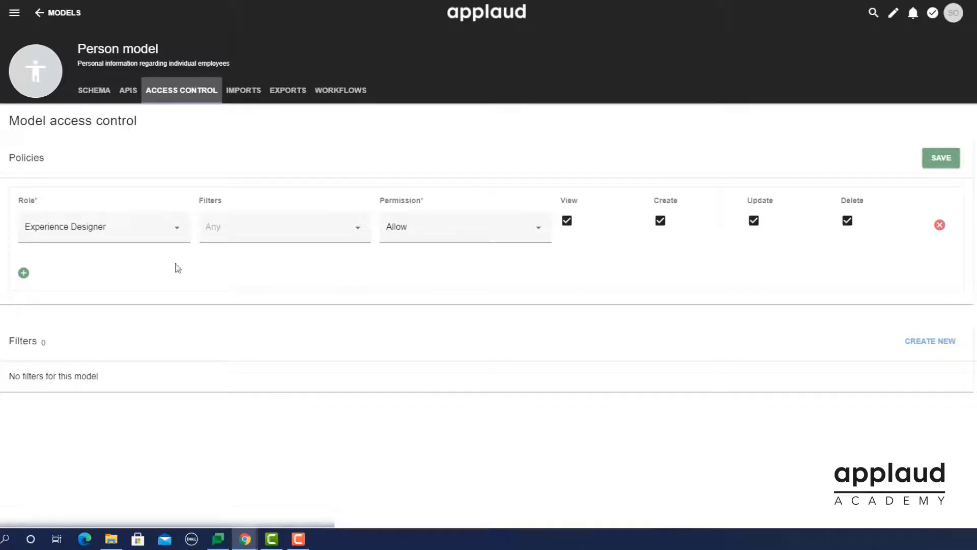
# - Add a view-only Allow policy for the Employee role and save the policies
pyautogui.click(24, 273)
pyautogui.click(107, 278)
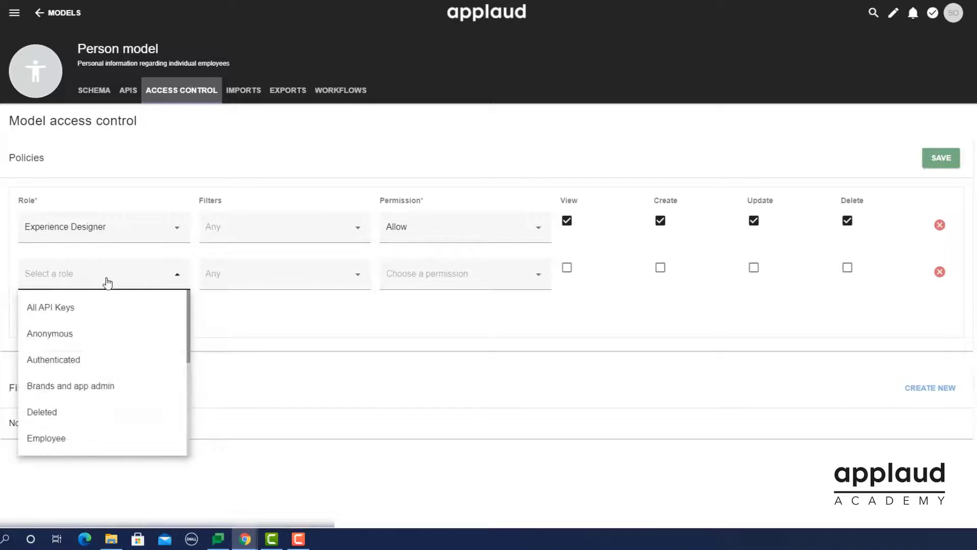
pyautogui.click(79, 437)
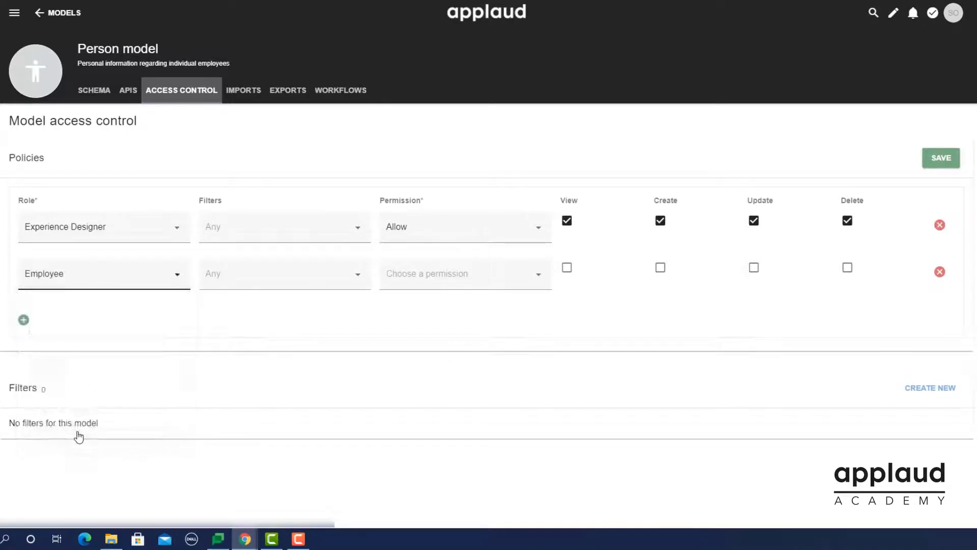
pyautogui.click(439, 280)
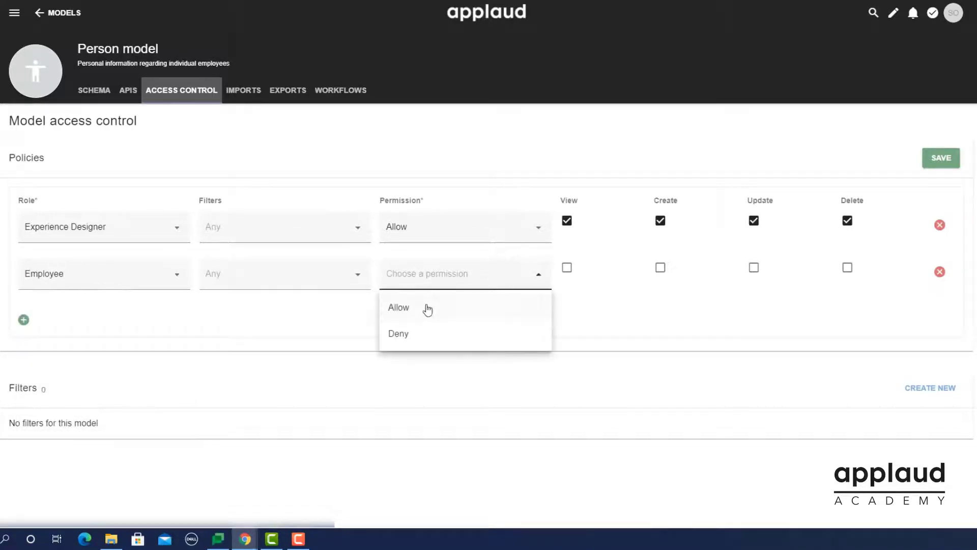
pyautogui.click(426, 309)
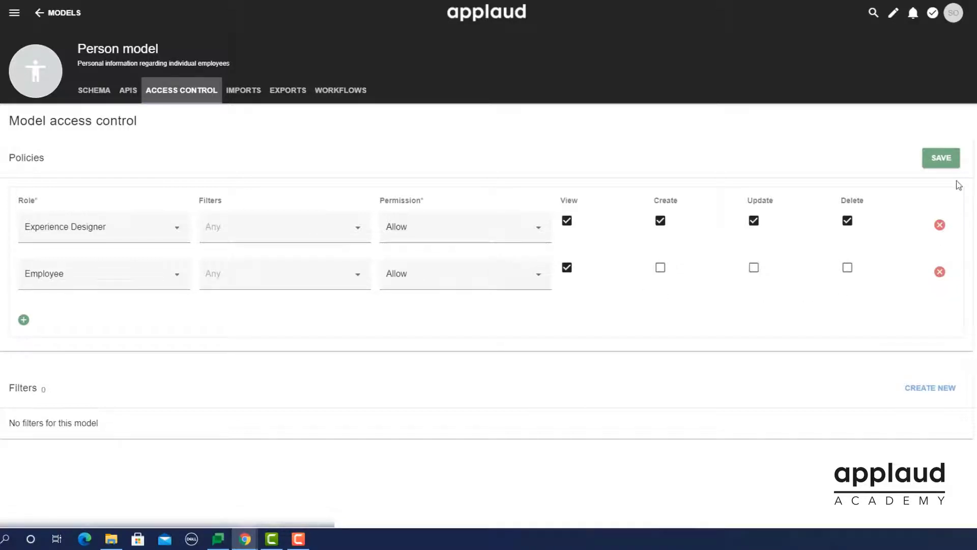
pyautogui.click(935, 164)
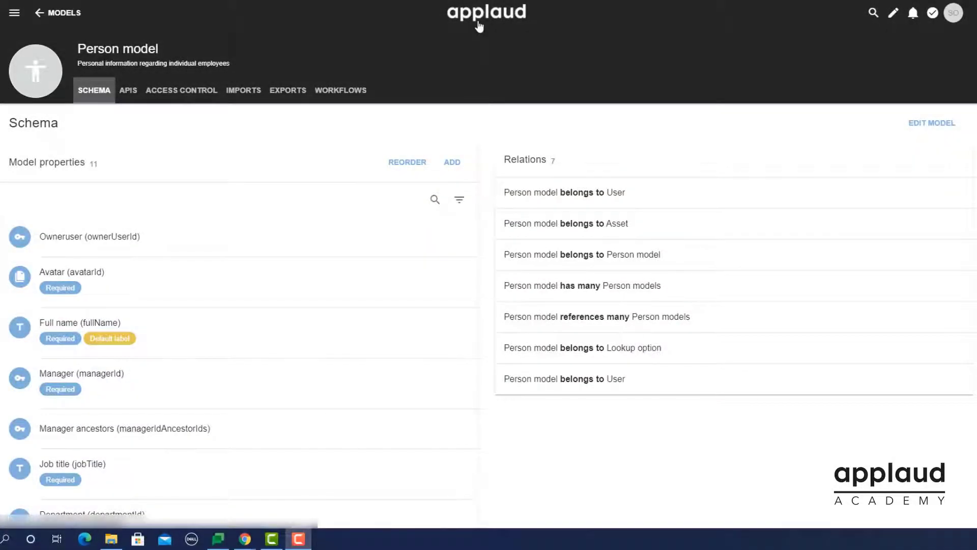
# - From admin home's Pages area, create a new page titled 'Edit person'
pyautogui.click(478, 25)
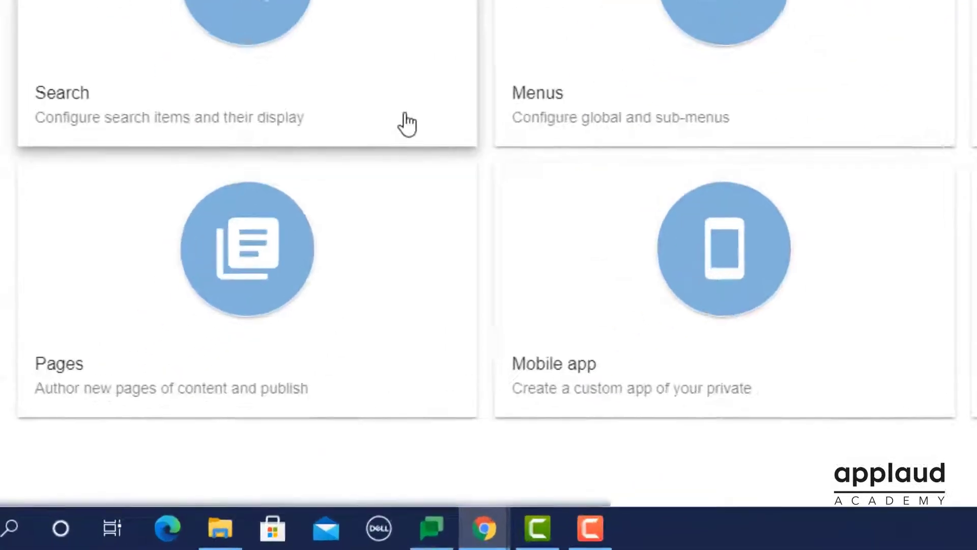
pyautogui.click(235, 302)
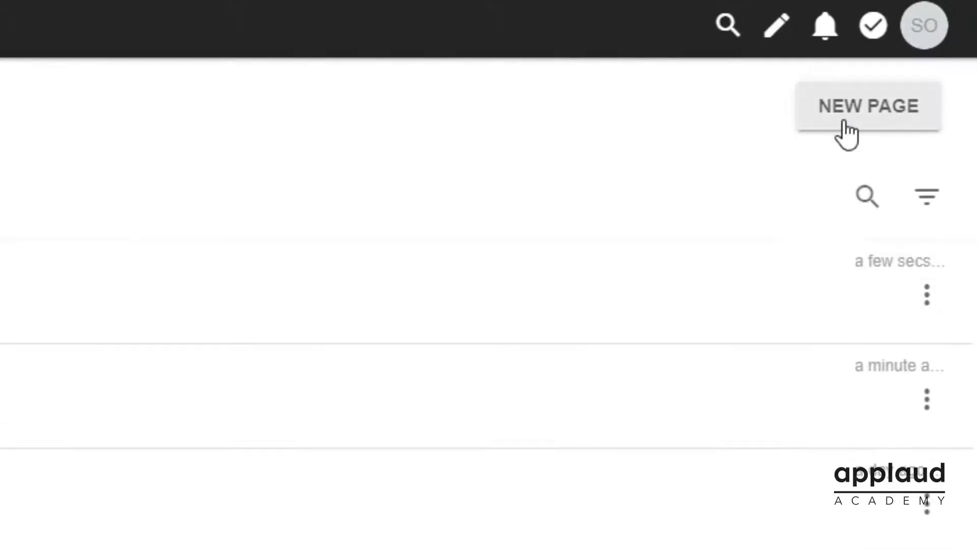
pyautogui.click(845, 123)
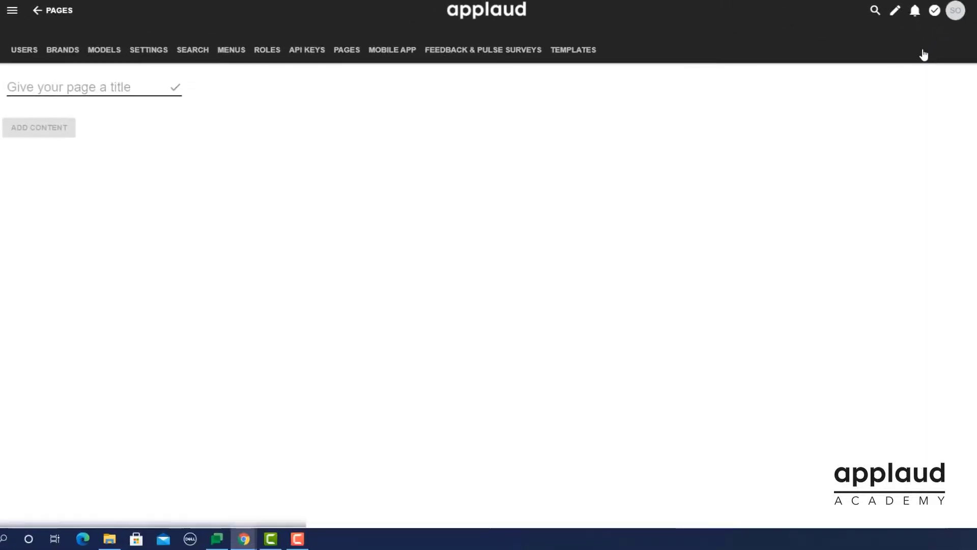
pyautogui.write('E')
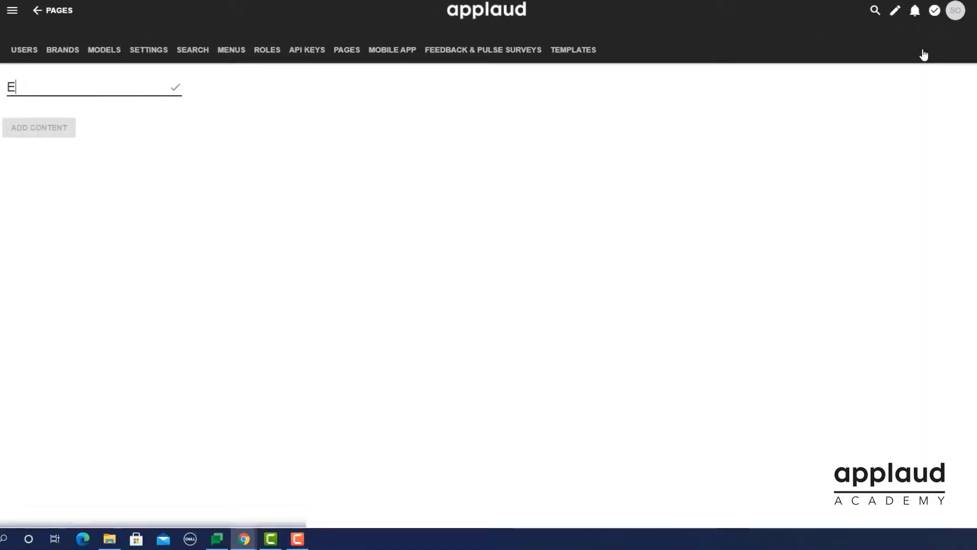
pyautogui.write('dit person')
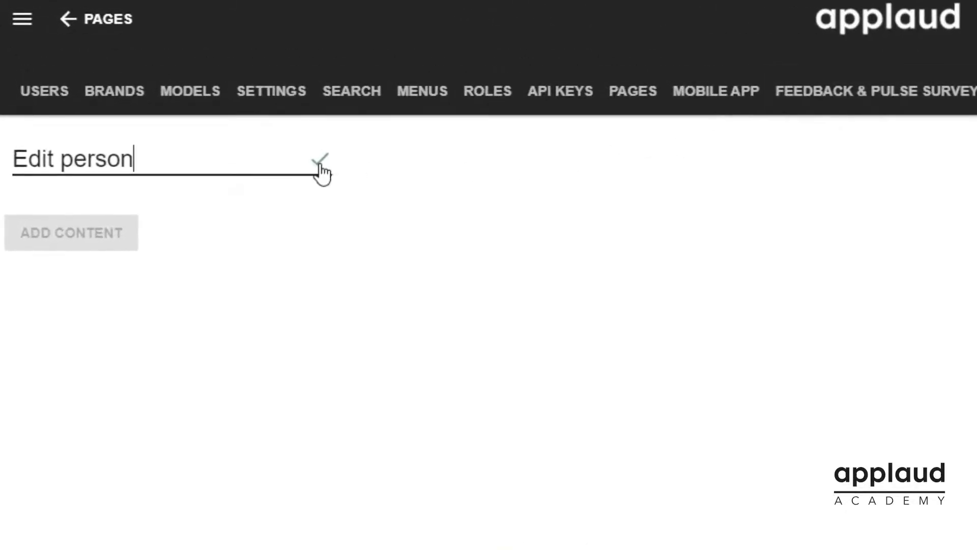
pyautogui.click(319, 170)
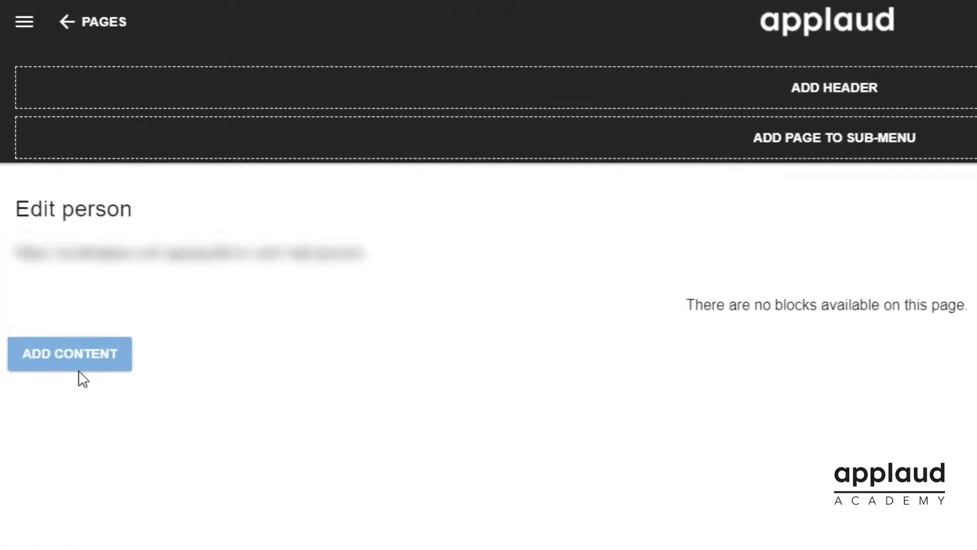
# - Add a Form block titled 'Edit Person' with Person as its model
pyautogui.click(79, 370)
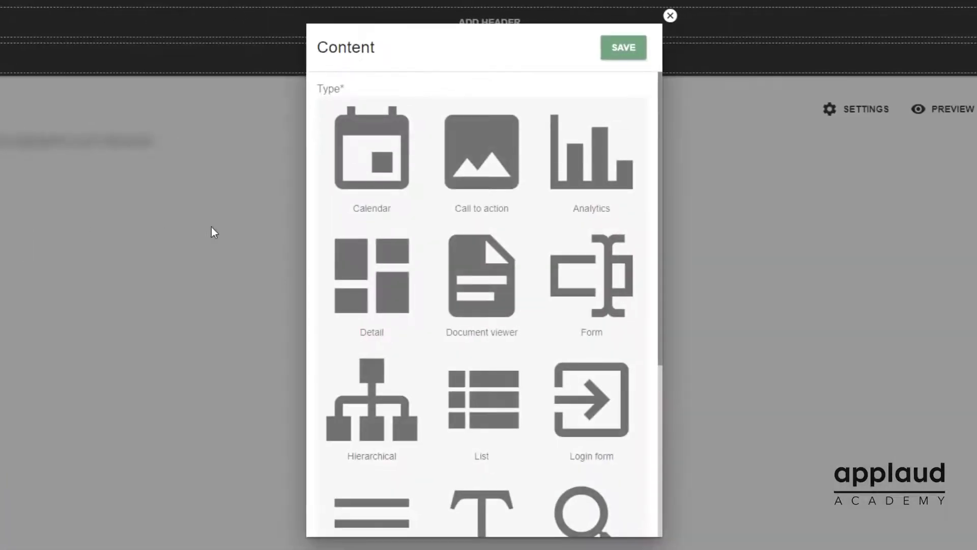
pyautogui.click(567, 311)
pyautogui.scroll(-4, 566, 308)
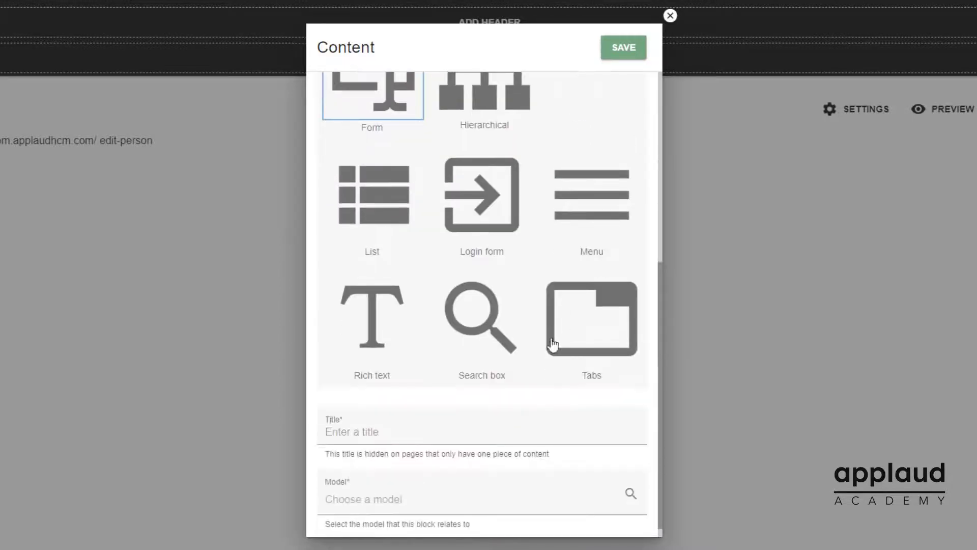
pyautogui.click(462, 429)
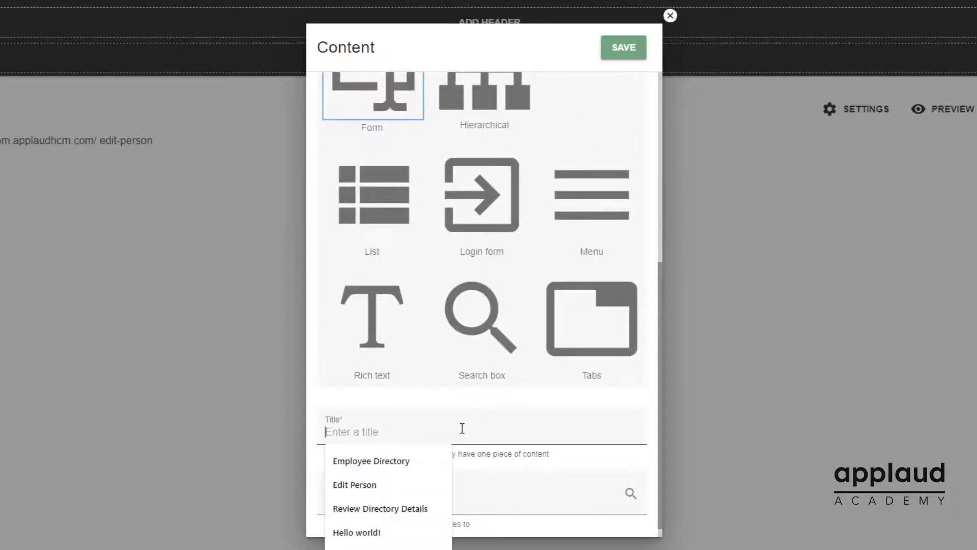
pyautogui.click(399, 486)
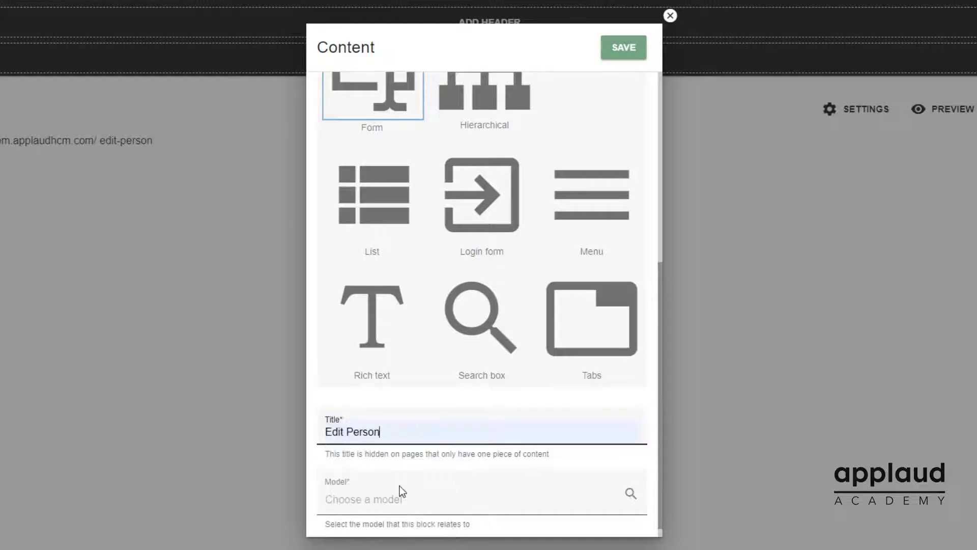
pyautogui.click(400, 502)
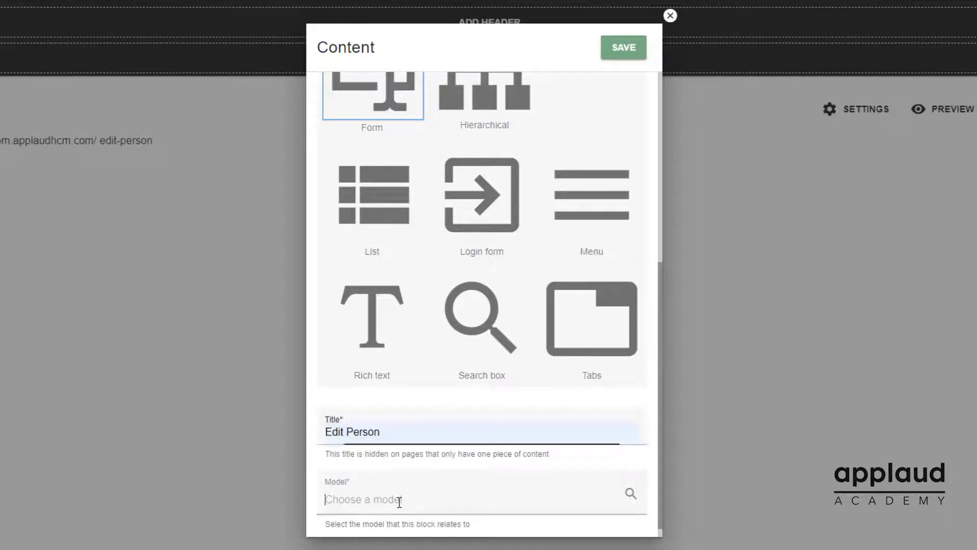
pyautogui.scroll(-3, 400, 448)
pyautogui.scroll(-4, 400, 445)
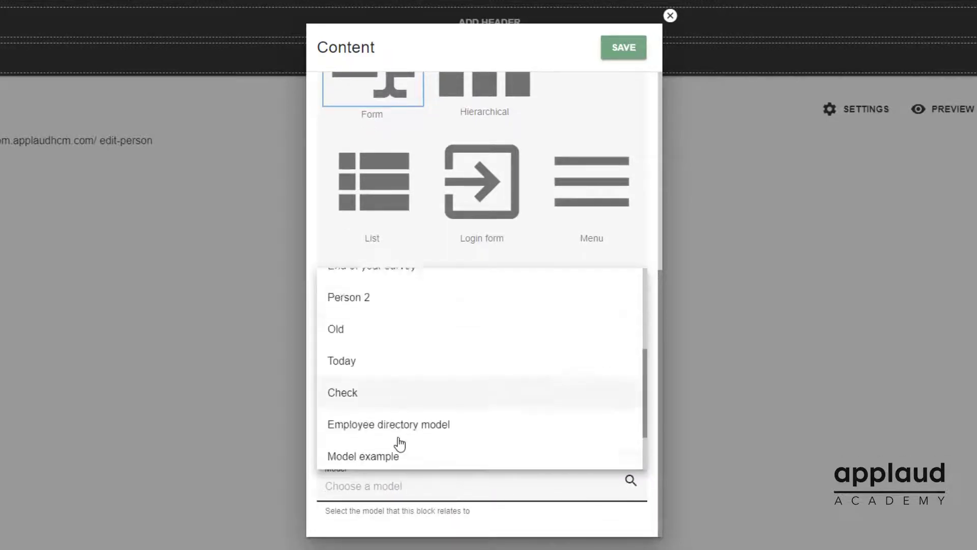
pyautogui.click(400, 448)
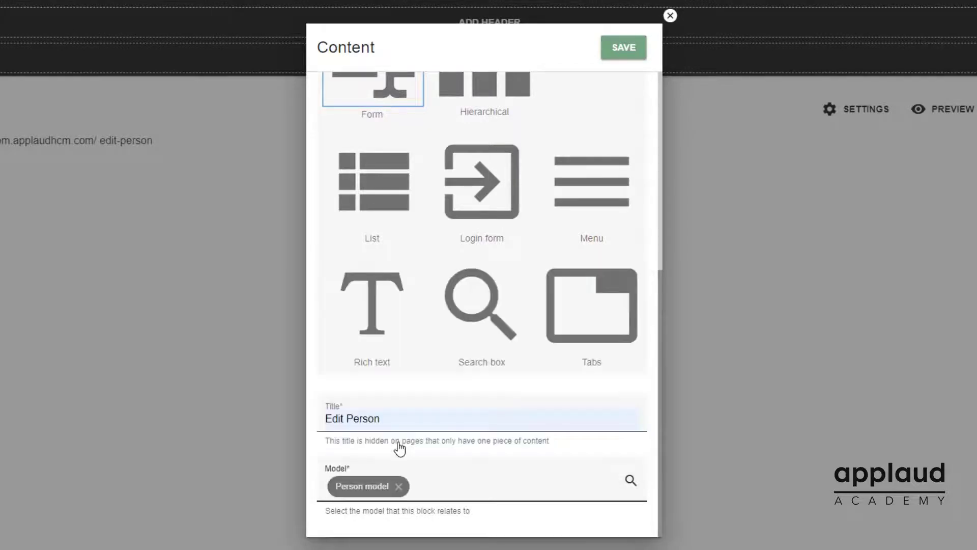
# - Save the new Form block, drop Owneruser from its properties, and continue to Design form
pyautogui.click(617, 61)
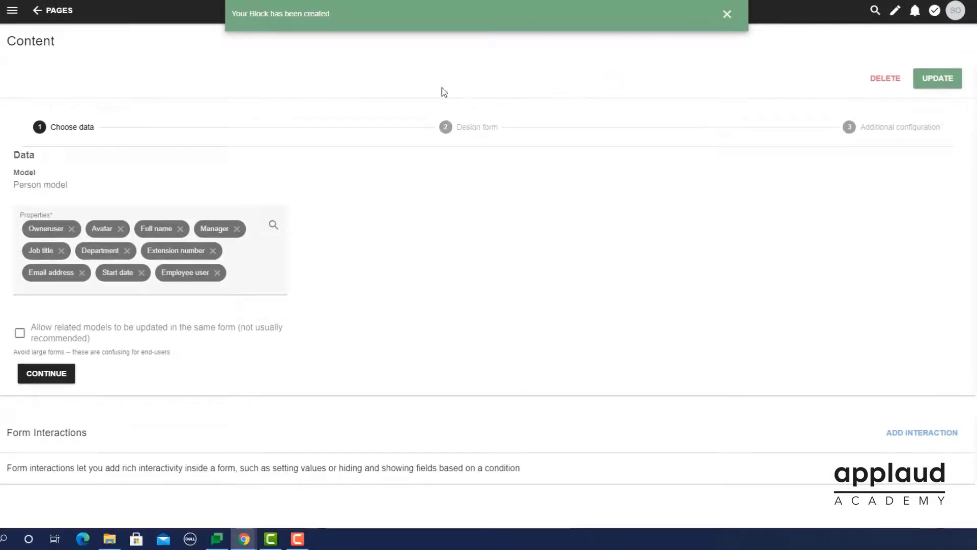
pyautogui.click(72, 228)
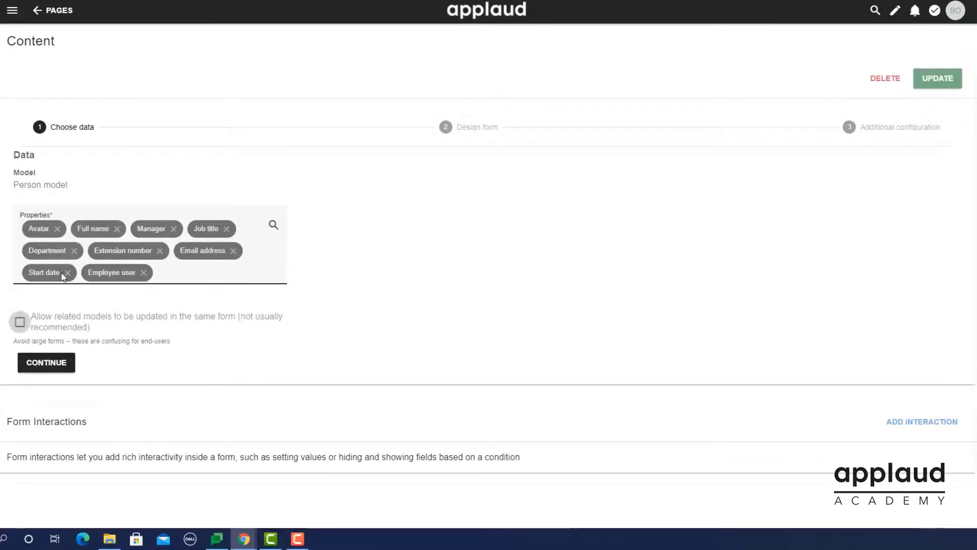
pyautogui.click(59, 370)
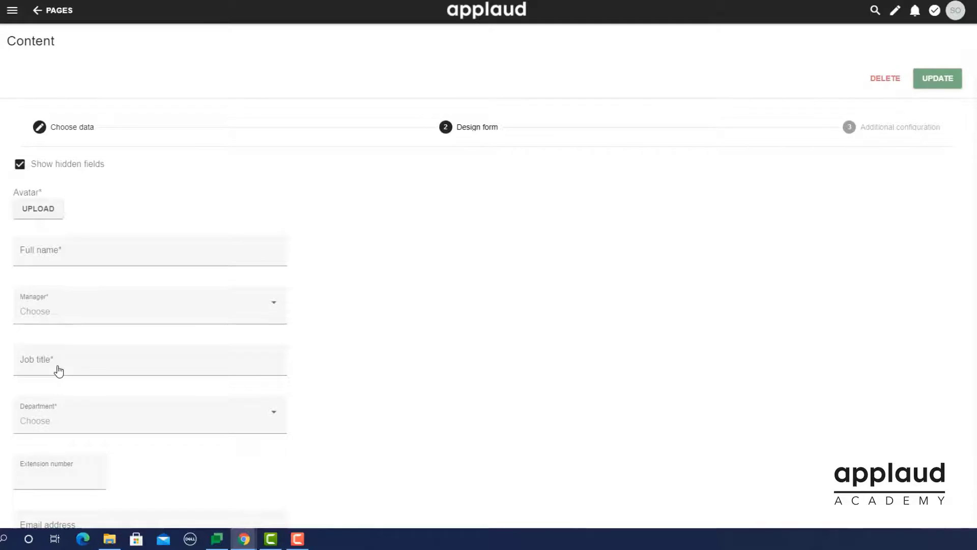
# - Move the Job title field above Manager in the Edit Person form
pyautogui.moveTo(97, 367)
pyautogui.moveTo(109, 354); pyautogui.dragTo(110, 300)
pyautogui.scroll(-3, 112, 302)
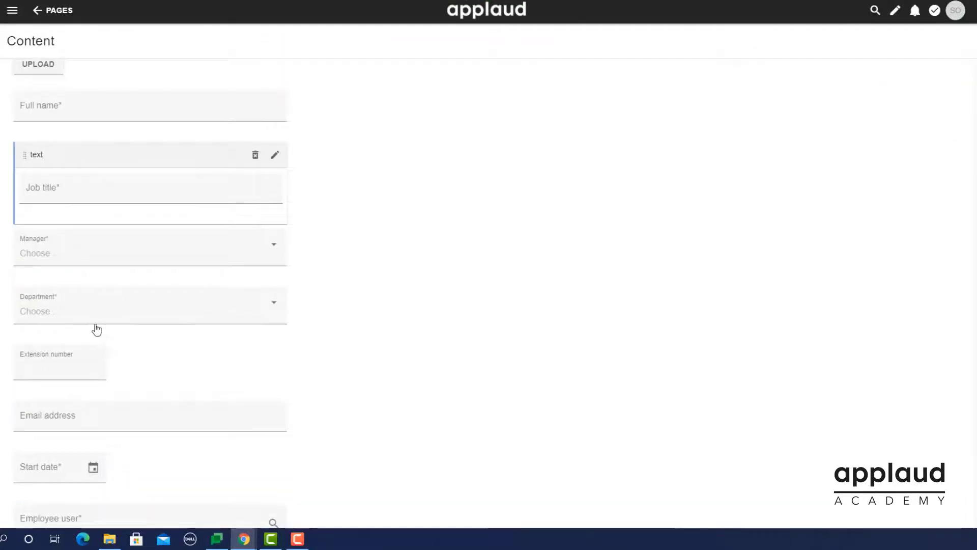
# - Give Extension number help text starting 'Ple', make it Required, and update the field
pyautogui.moveTo(92, 360)
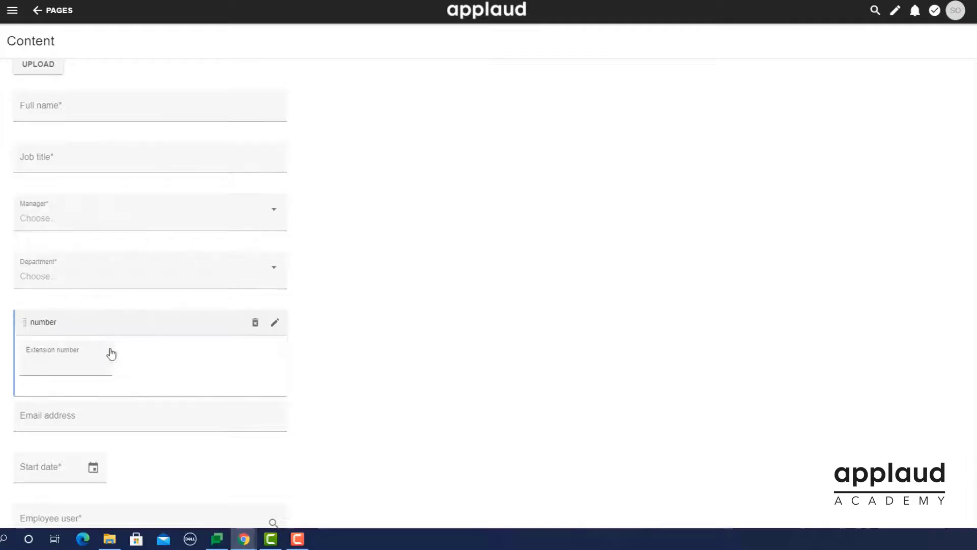
pyautogui.click(275, 323)
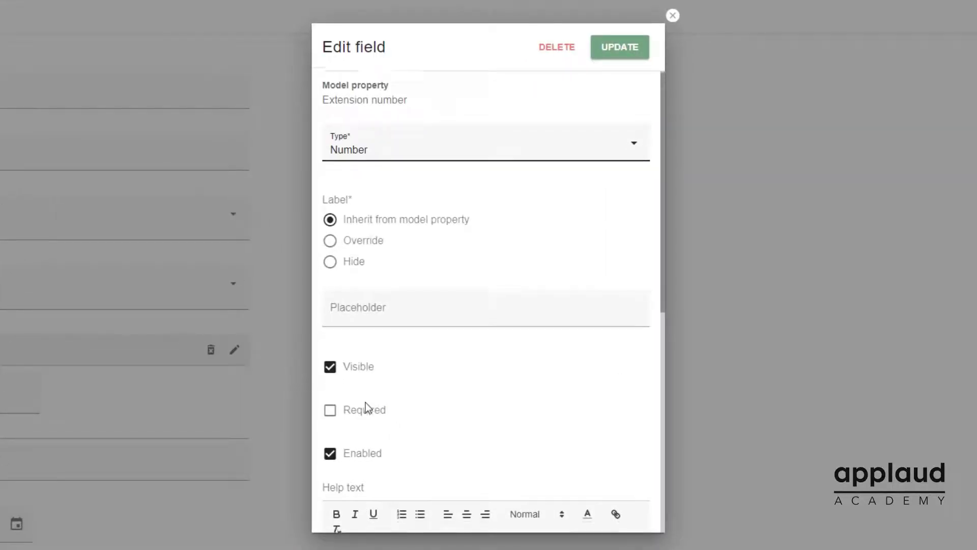
pyautogui.scroll(-3, 365, 402)
pyautogui.click(367, 429)
pyautogui.write('Please enter your extension')
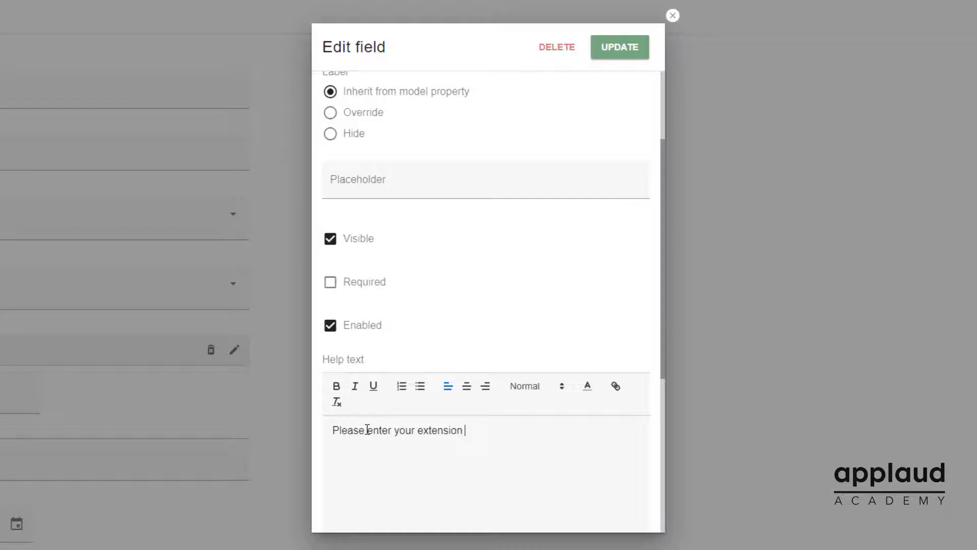
pyautogui.click(338, 289)
pyautogui.click(623, 57)
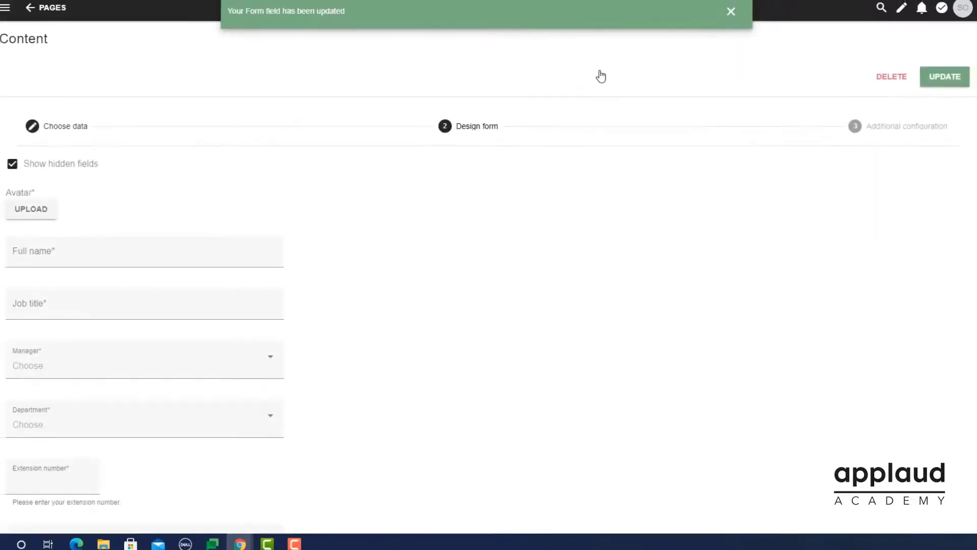
# - Continue to the form's general settings and save the Edit Person form block
pyautogui.scroll(-6, 429, 244)
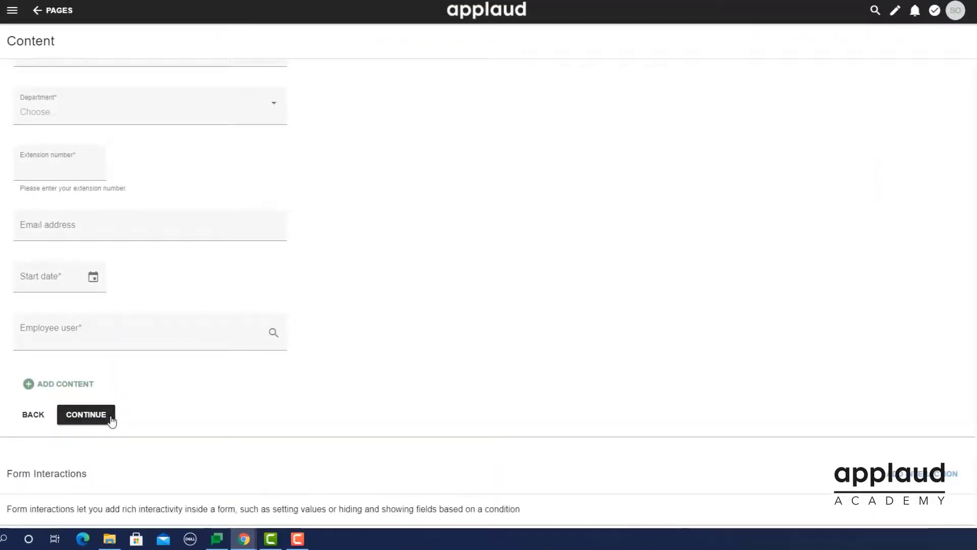
pyautogui.click(111, 418)
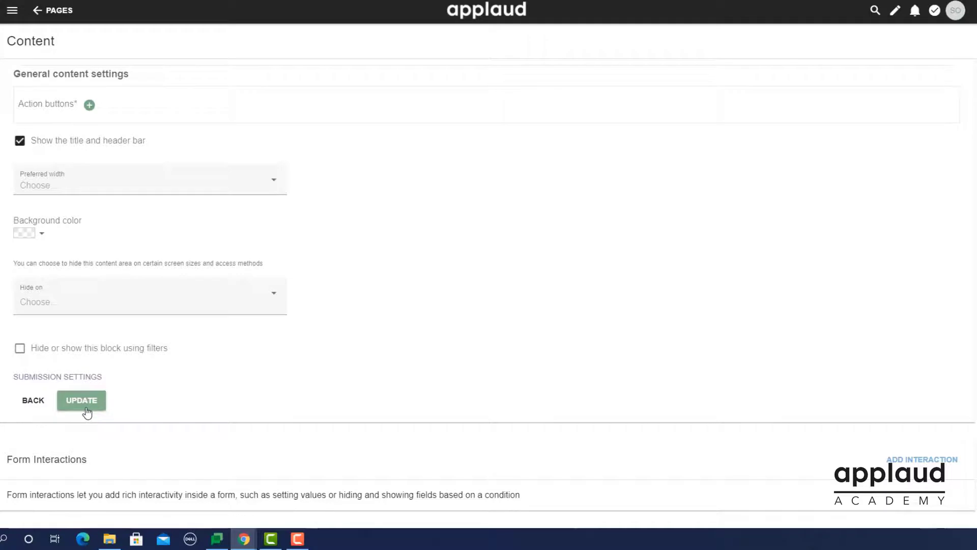
pyautogui.click(86, 410)
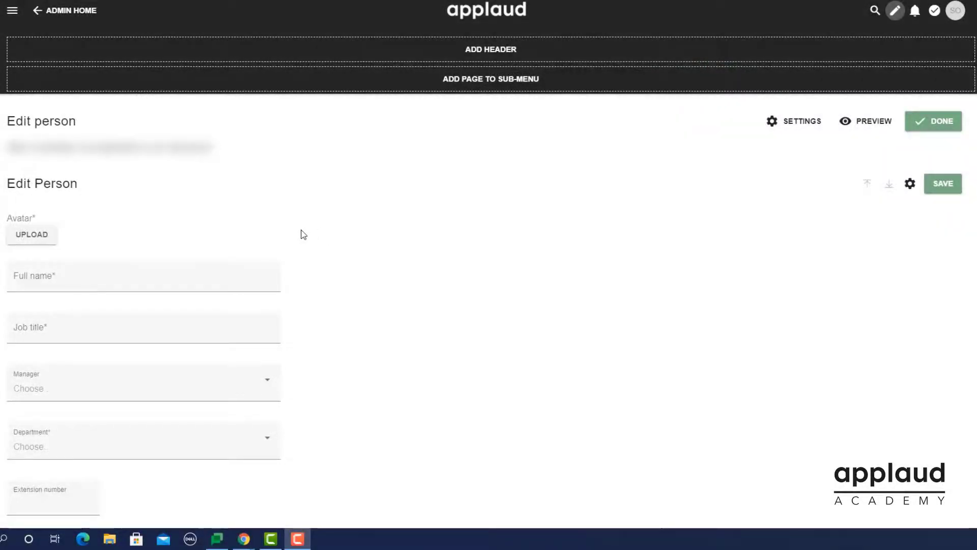
# - Add a person with the first sample photo as avatar and their full name, then save
pyautogui.click(33, 238)
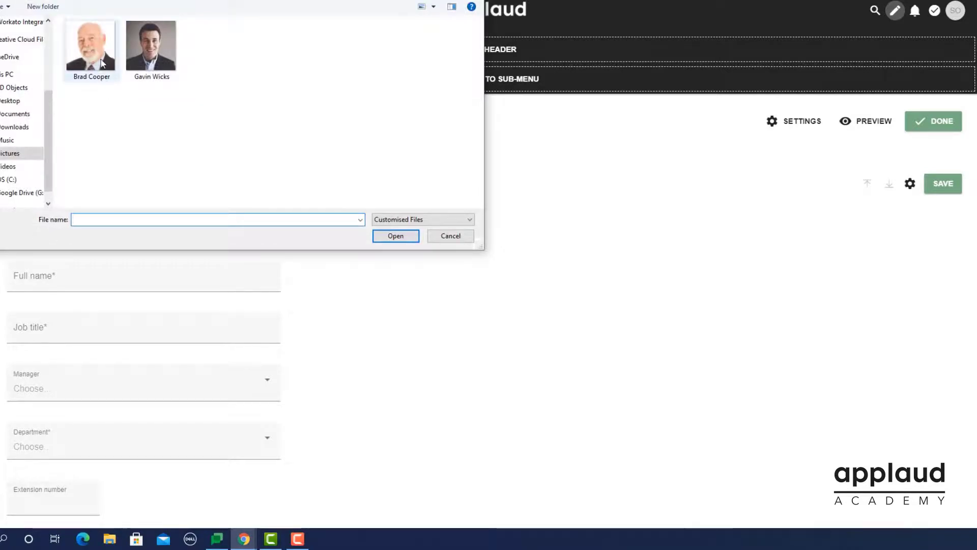
pyautogui.doubleClick(102, 63)
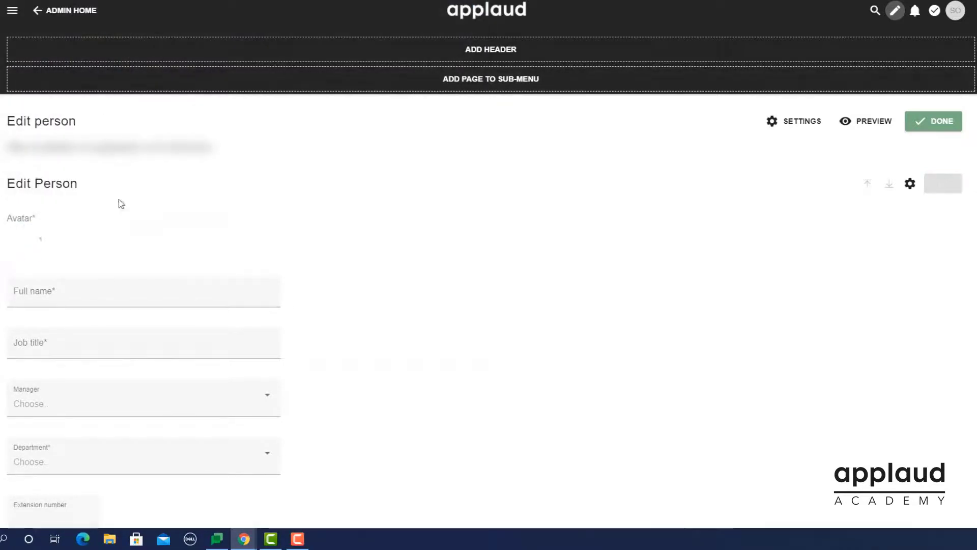
pyautogui.click(84, 287)
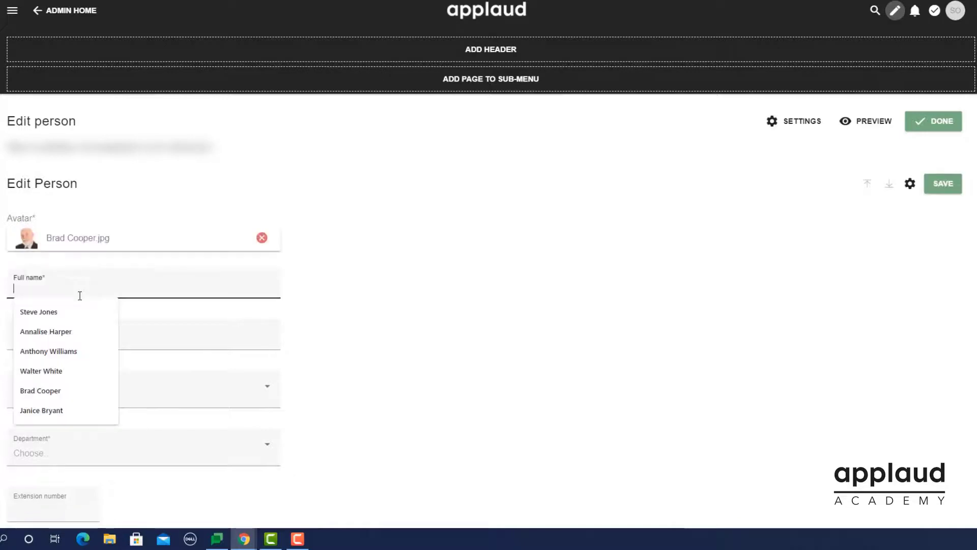
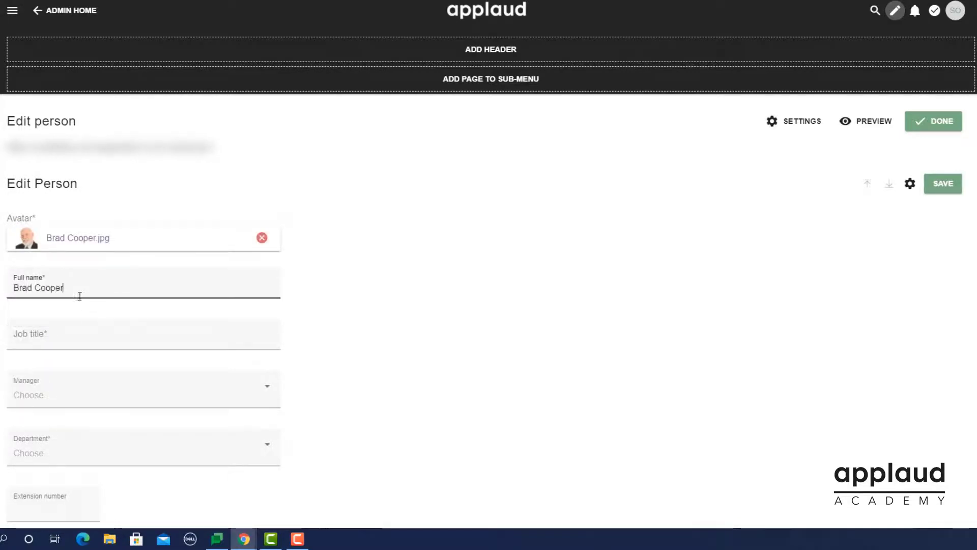
pyautogui.click(79, 335)
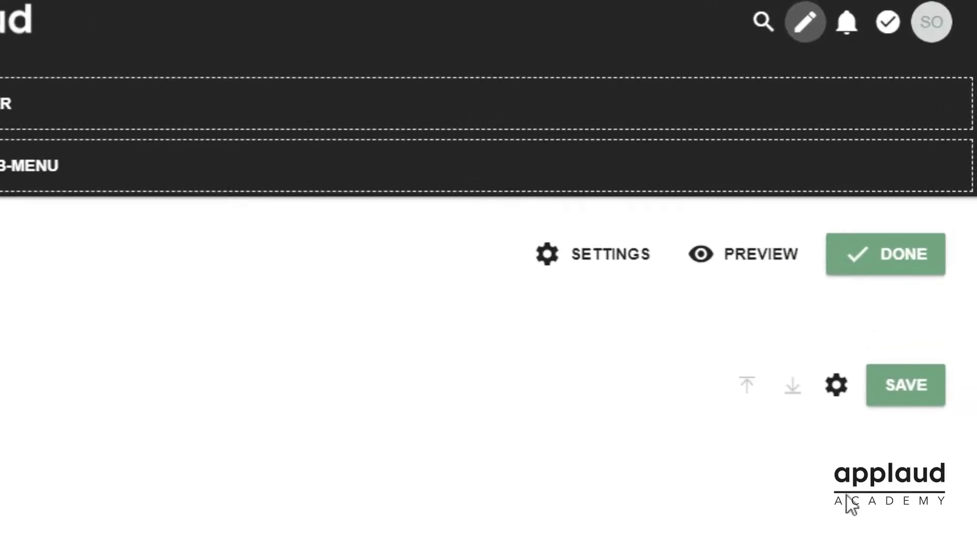
pyautogui.click(912, 399)
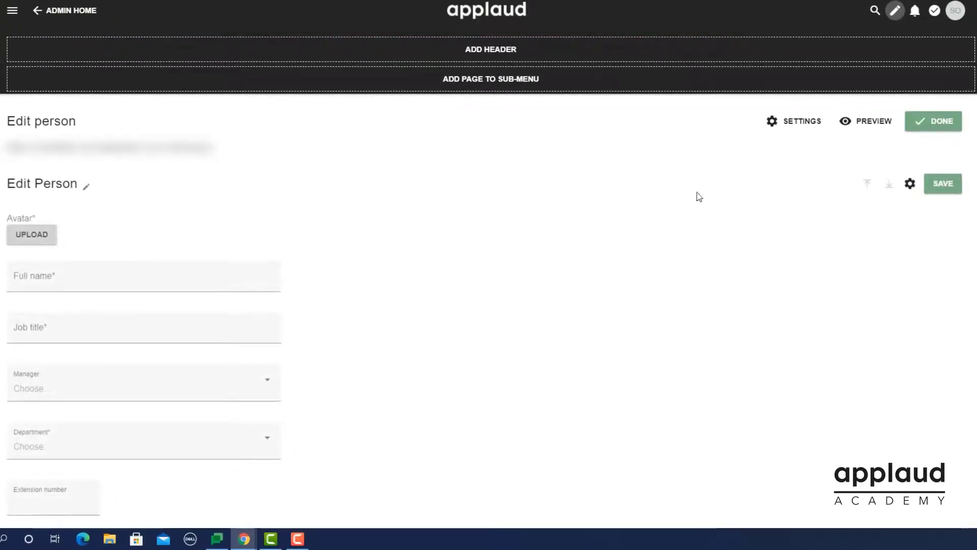
# - Start a second person with the second sample photo and begin their Full name
pyautogui.click(41, 244)
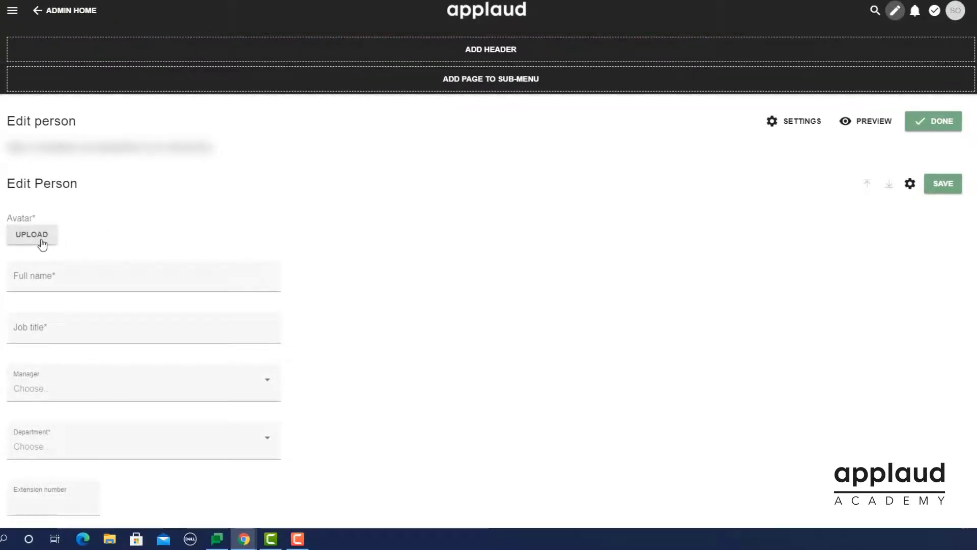
pyautogui.doubleClick(145, 74)
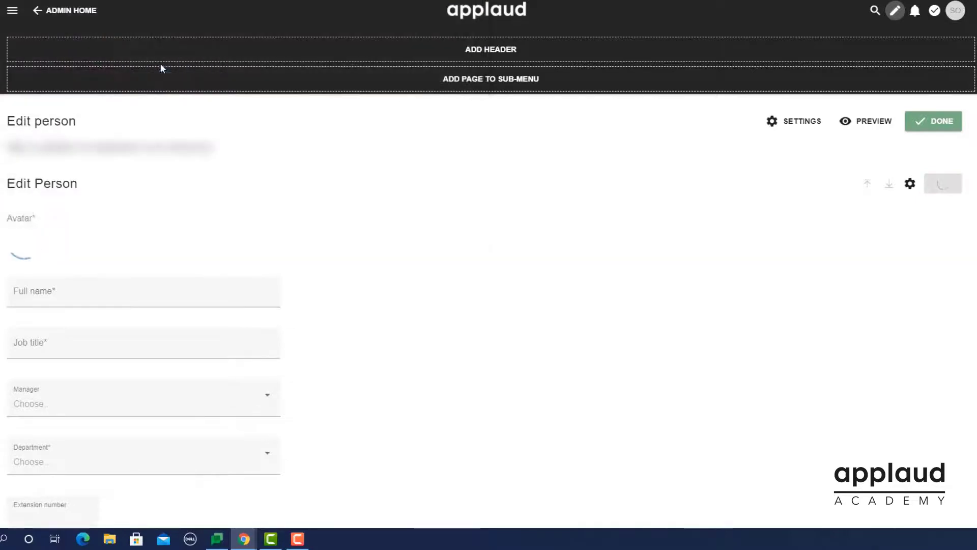
pyautogui.click(47, 303)
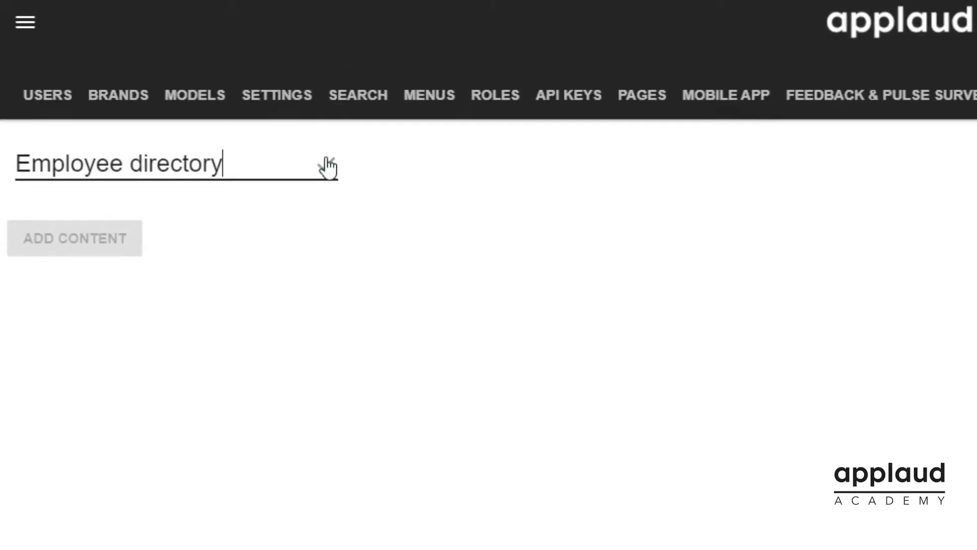
# - Confirm the title 'Employee directory' to create the new page
pyautogui.click(327, 165)
pyautogui.click(326, 172)
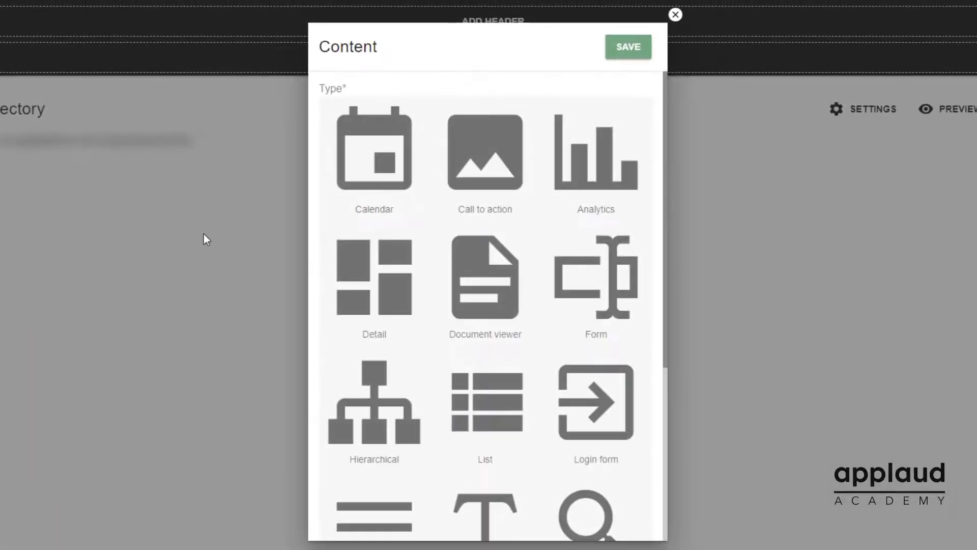
# - Add a List block titled 'Employee directory' with Person as its model, and save
pyautogui.click(483, 407)
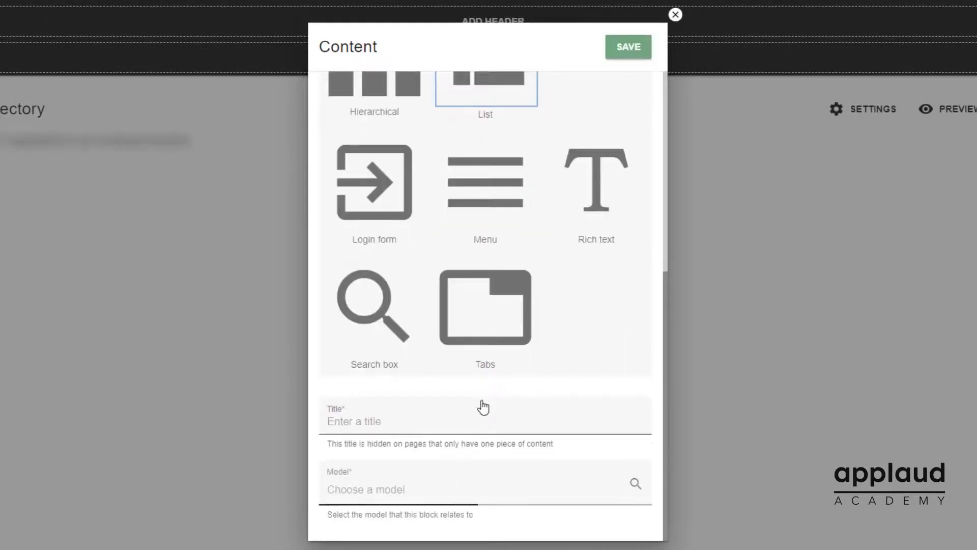
pyautogui.write('Employee directory')
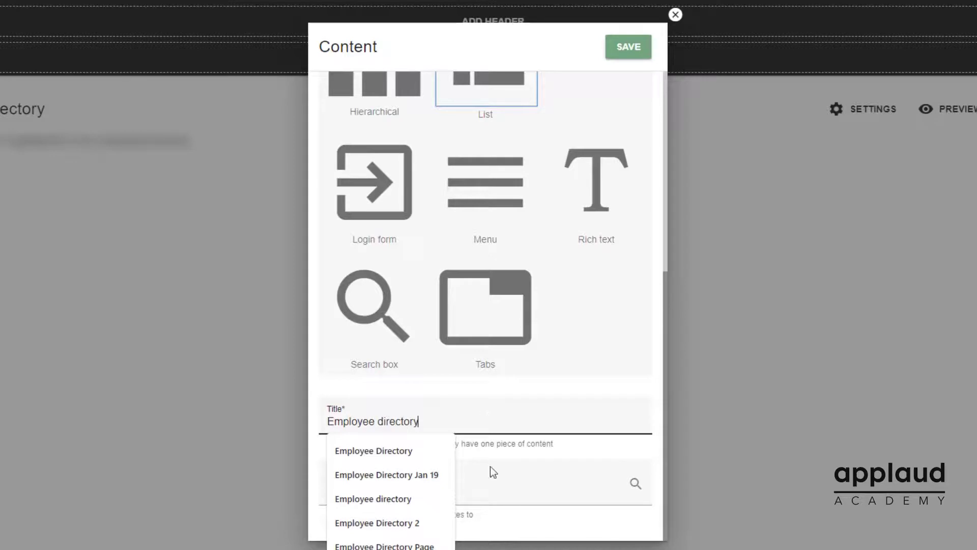
pyautogui.click(499, 503)
pyautogui.scroll(-10, 496, 380)
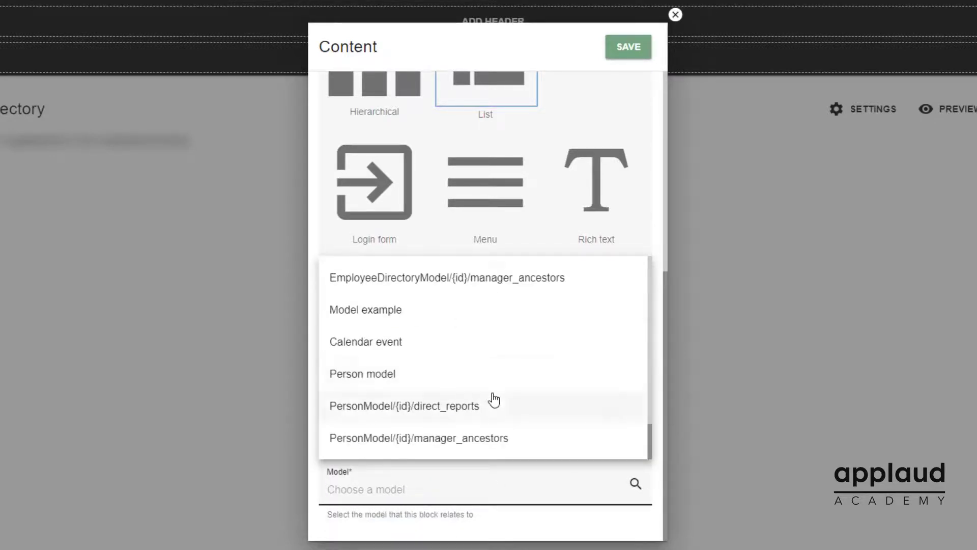
pyautogui.click(490, 387)
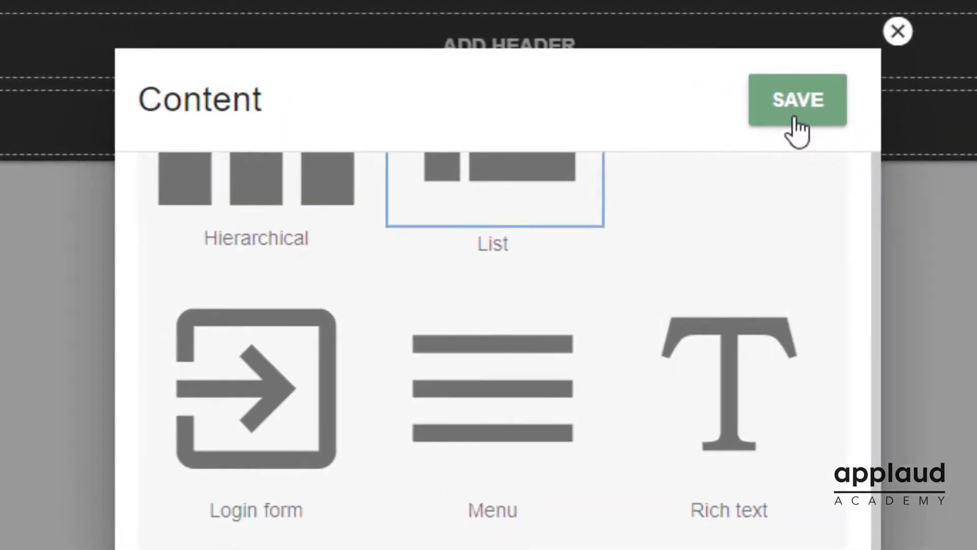
pyautogui.click(798, 127)
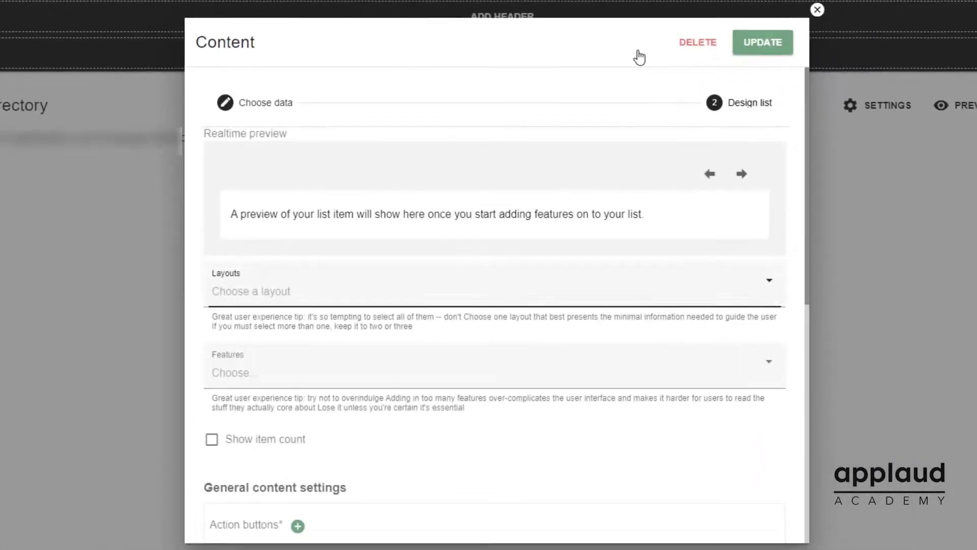
# - Set the directory list layout to Grid
pyautogui.click(323, 294)
pyautogui.click(316, 364)
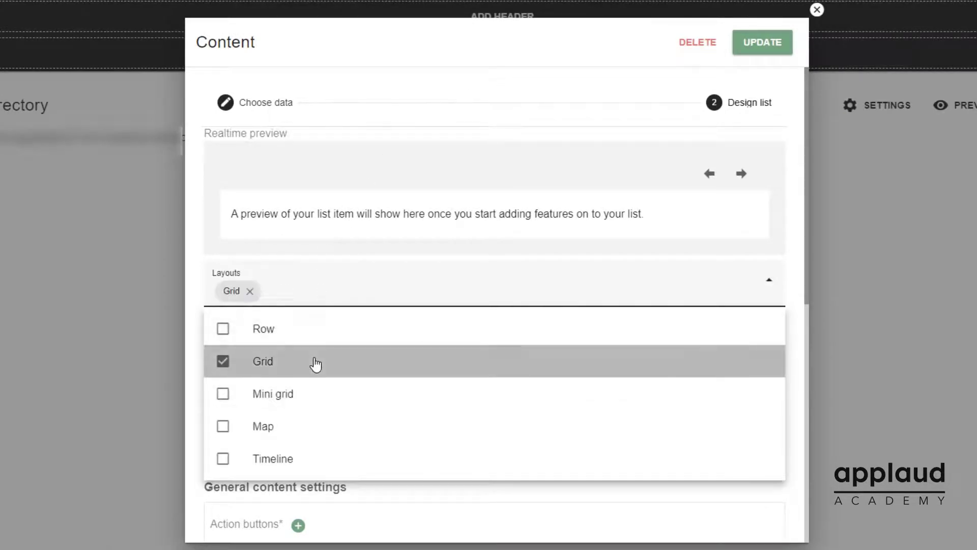
pyautogui.click(576, 257)
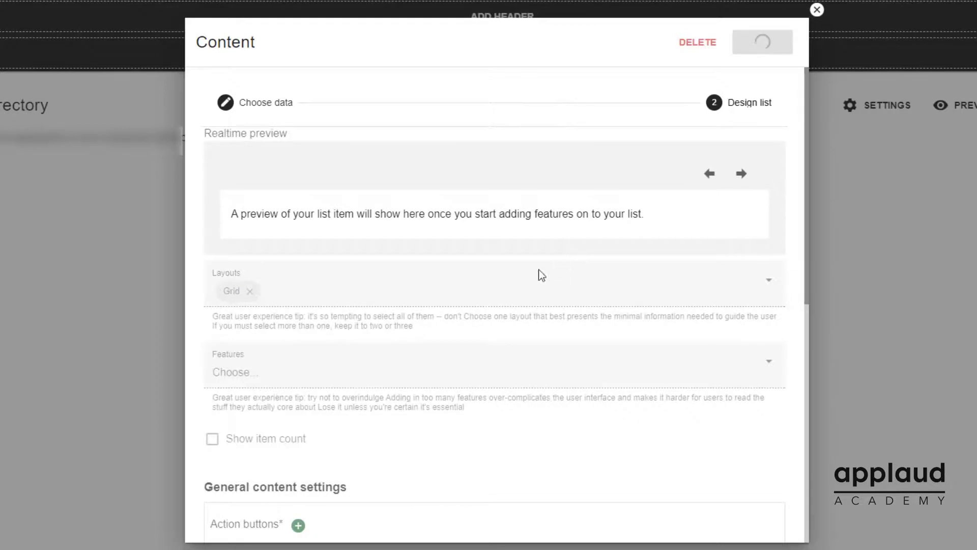
# - Enable the Text, Avatar, Primary action and Searching/sorting/filtering list features
pyautogui.click(346, 386)
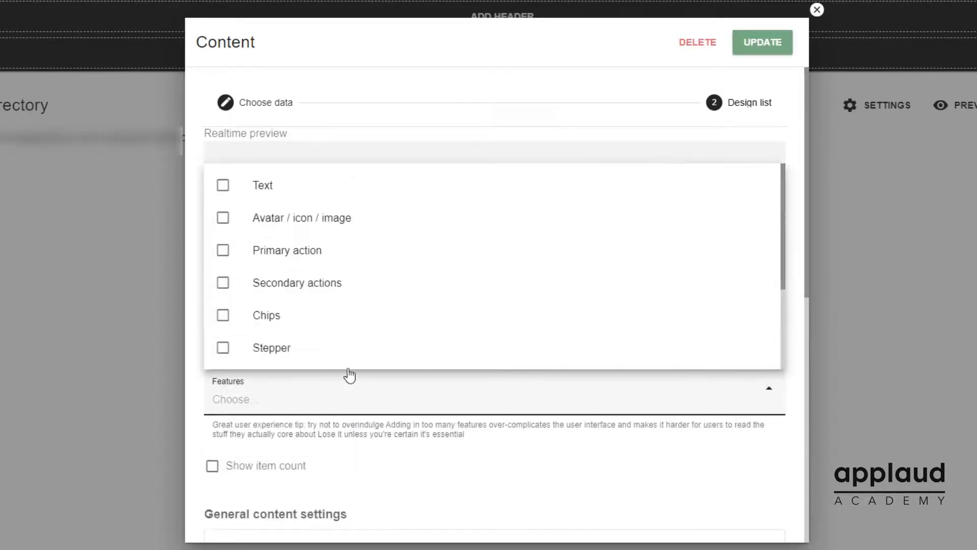
pyautogui.click(341, 187)
pyautogui.click(340, 223)
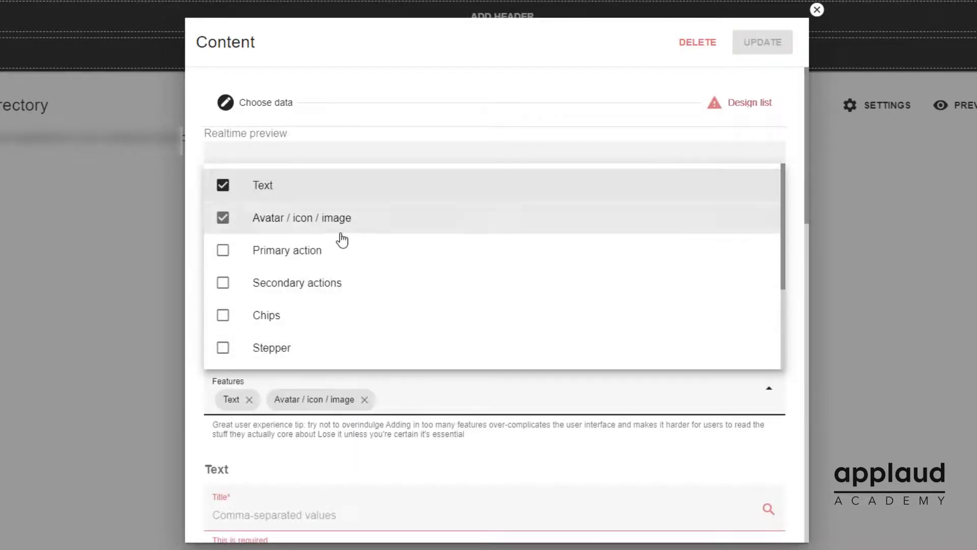
pyautogui.click(342, 252)
pyautogui.scroll(-3, 341, 252)
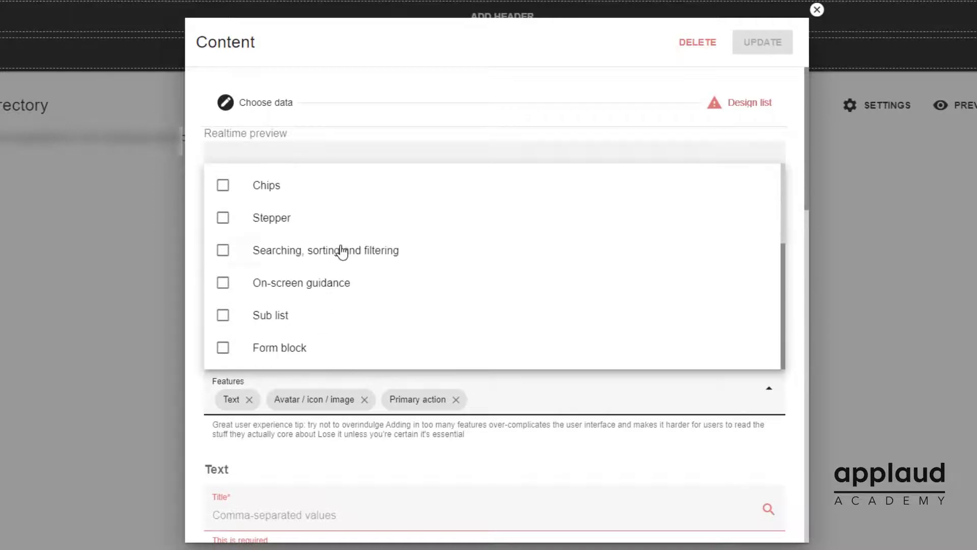
pyautogui.click(341, 252)
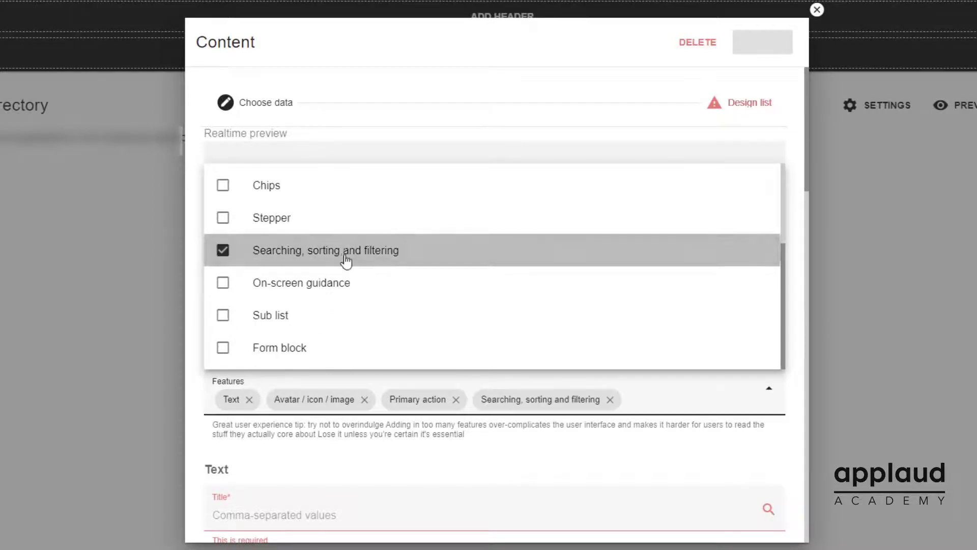
pyautogui.click(736, 456)
# - Set card Title to Full name, Sub title to Job title and Department, Overline to Email address
pyautogui.scroll(-5, 736, 455)
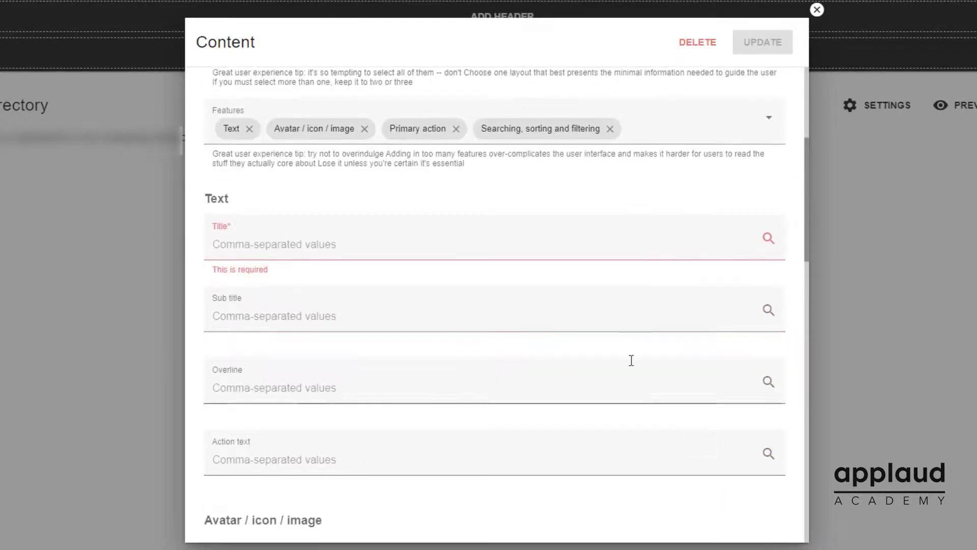
pyautogui.click(426, 251)
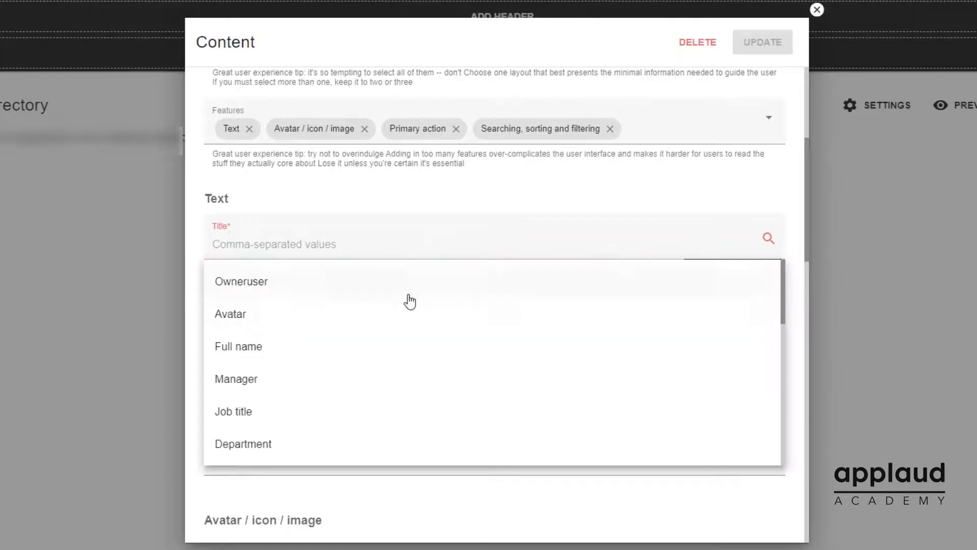
pyautogui.click(405, 345)
pyautogui.click(407, 342)
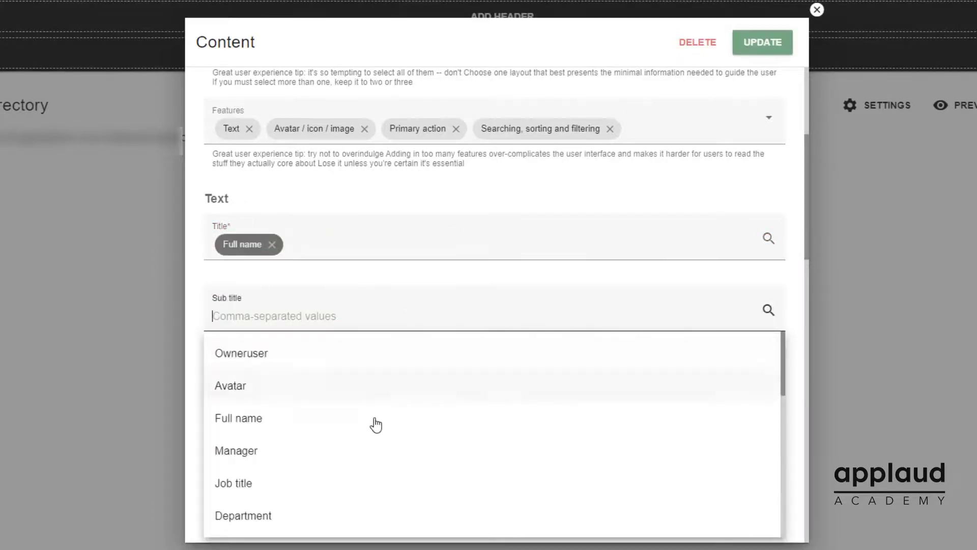
pyautogui.click(361, 481)
pyautogui.click(350, 313)
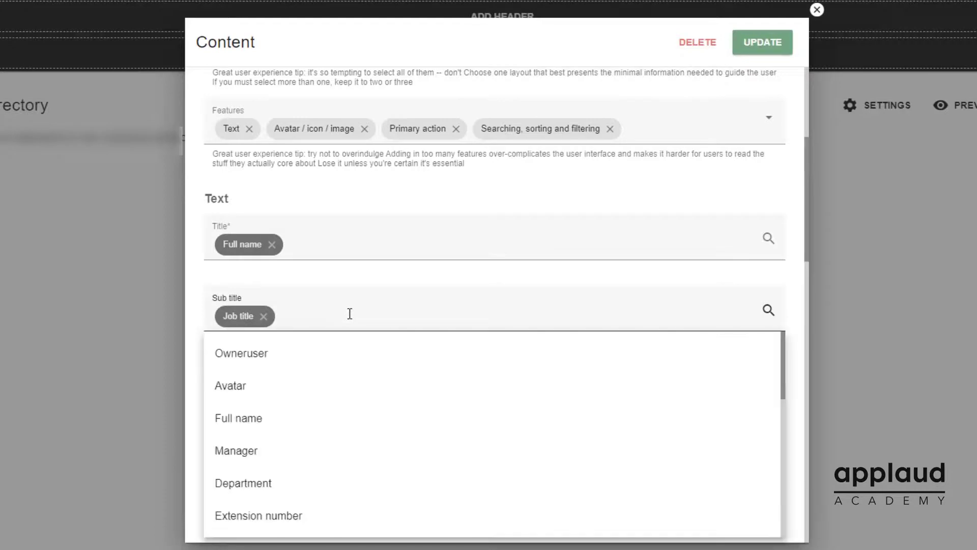
pyautogui.click(324, 482)
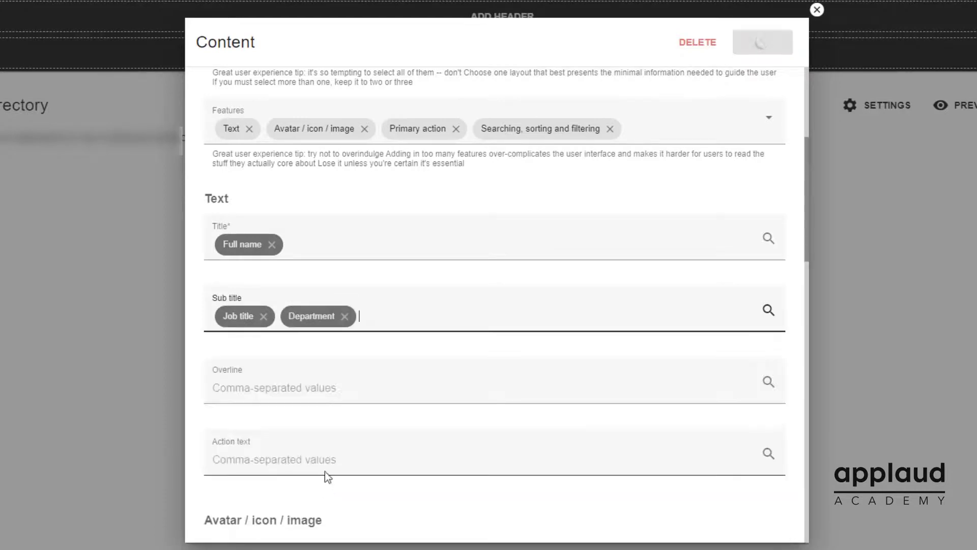
pyautogui.click(324, 388)
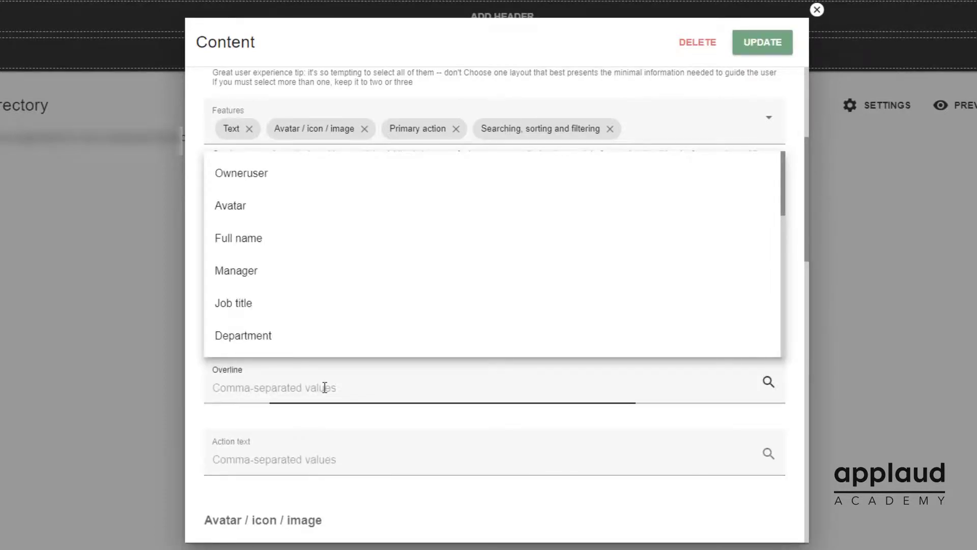
pyautogui.scroll(-2, 328, 270)
pyautogui.click(328, 269)
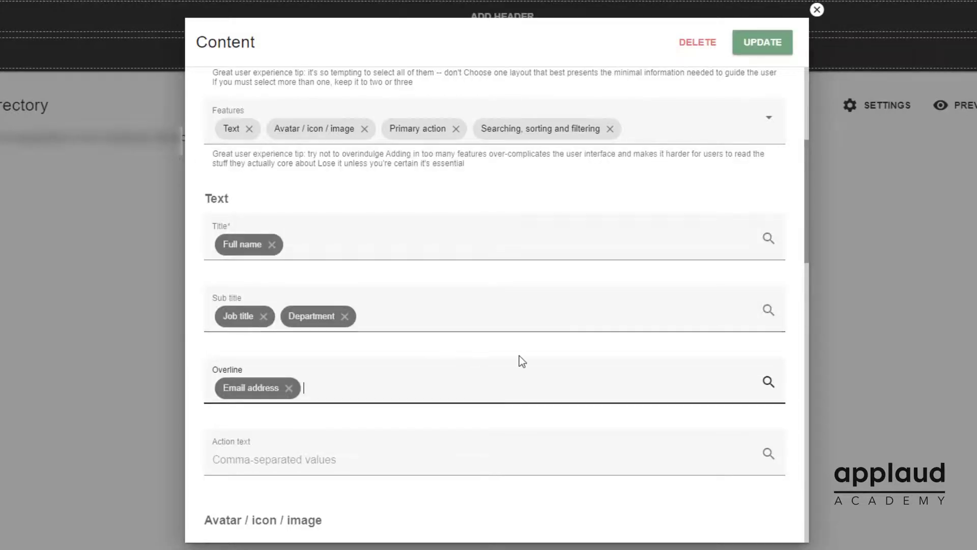
# - Show each person's photo in Avatar style using the Avatar property
pyautogui.scroll(-4, 519, 360)
pyautogui.click(212, 367)
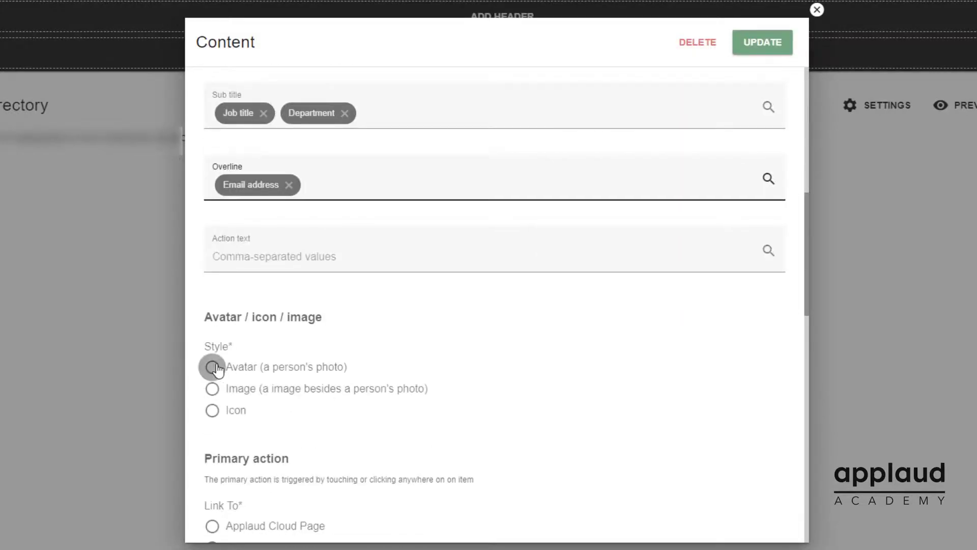
pyautogui.scroll(-5, 260, 369)
pyautogui.click(283, 200)
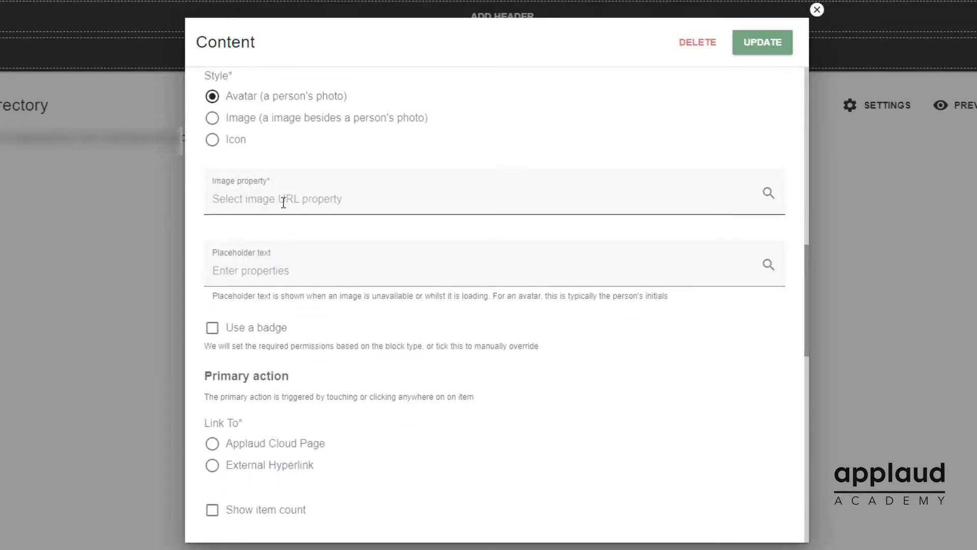
pyautogui.click(279, 251)
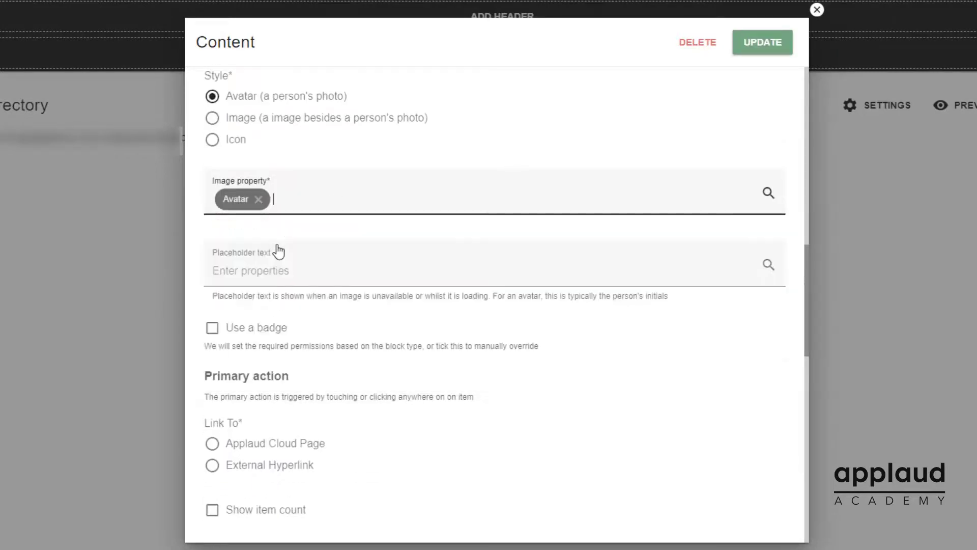
pyautogui.scroll(15, 294, 266)
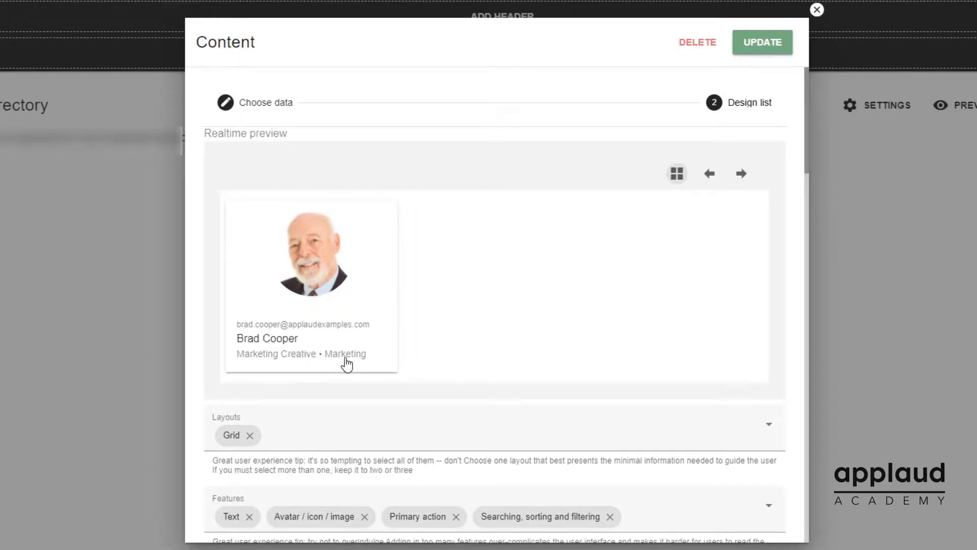
pyautogui.scroll(-18, 347, 364)
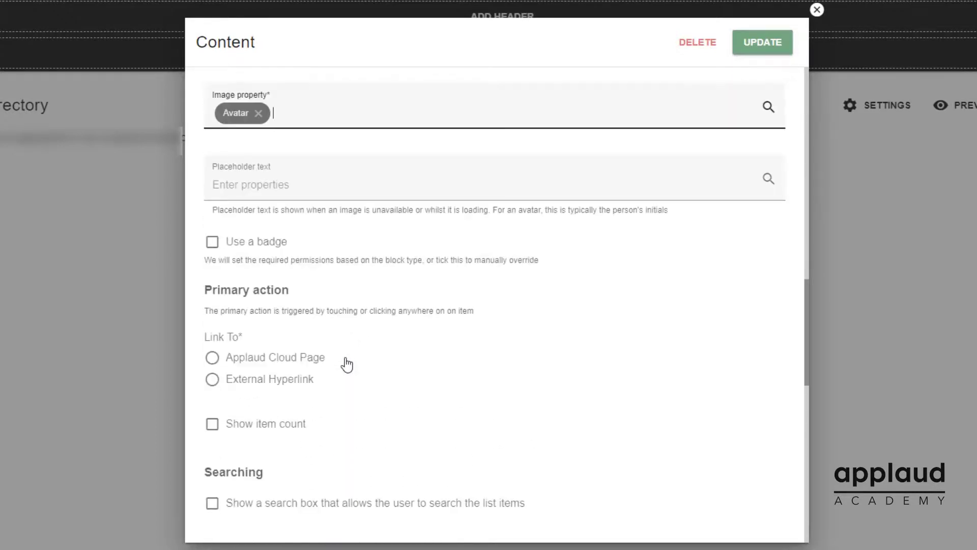
# - Link each person to the Applaud Cloud Edit person page, opening in a modal
pyautogui.click(300, 362)
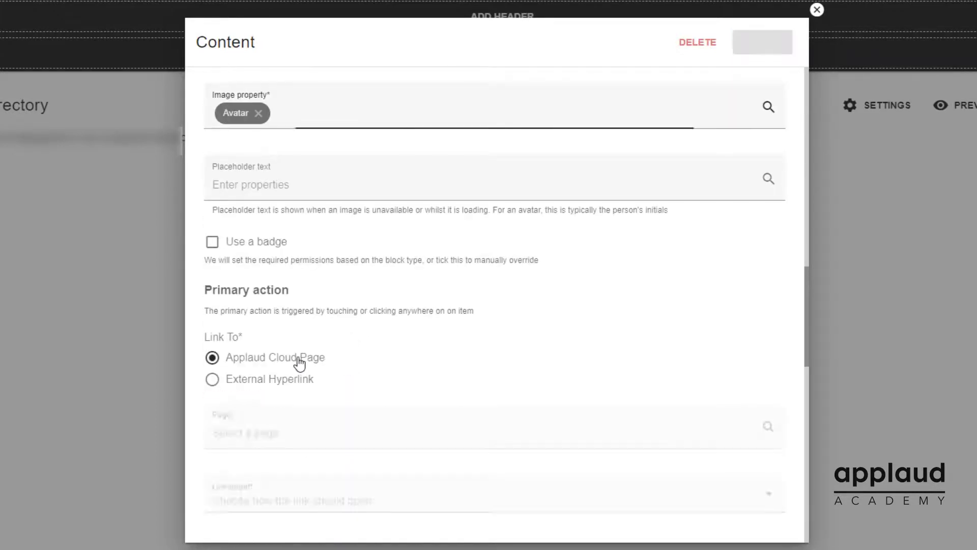
pyautogui.scroll(-1, 300, 364)
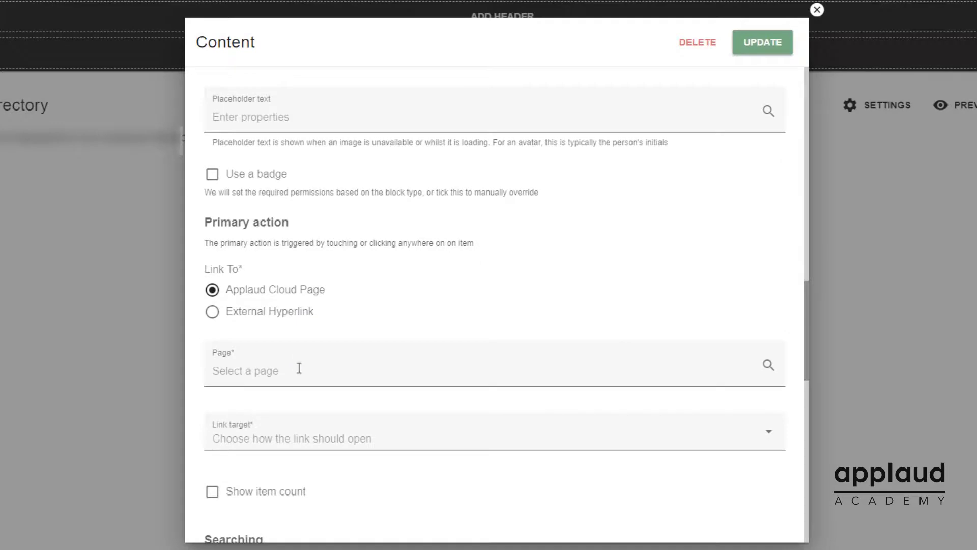
pyautogui.click(300, 369)
pyautogui.click(281, 402)
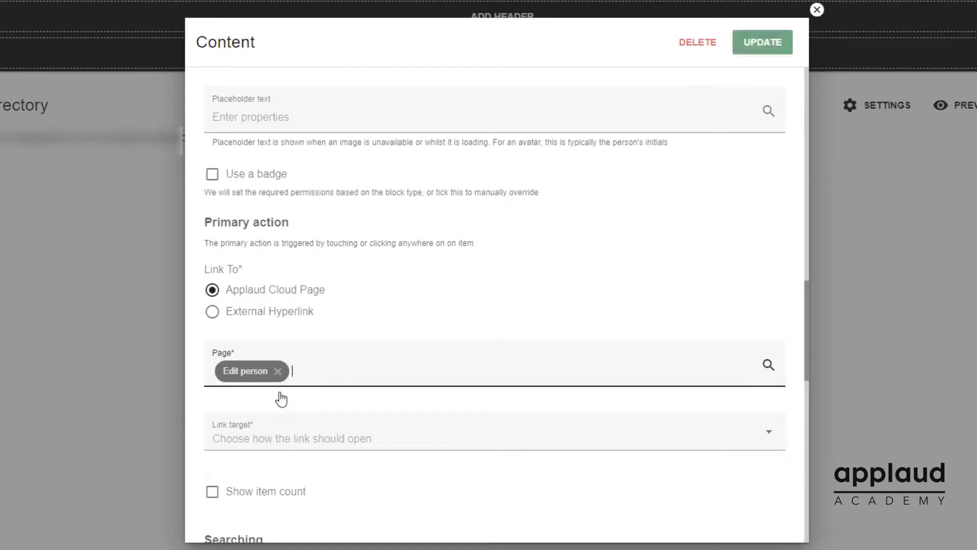
pyautogui.click(290, 436)
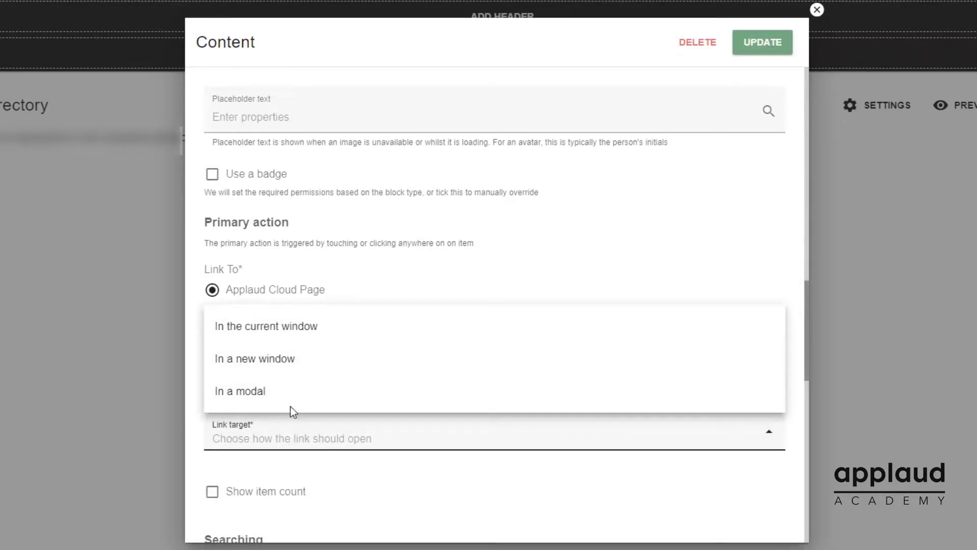
pyautogui.click(291, 397)
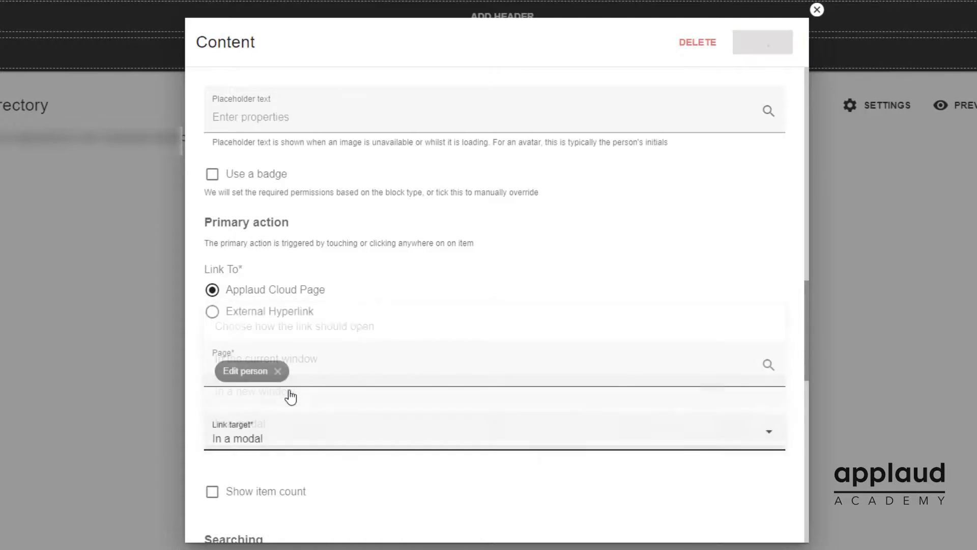
pyautogui.scroll(-7, 291, 396)
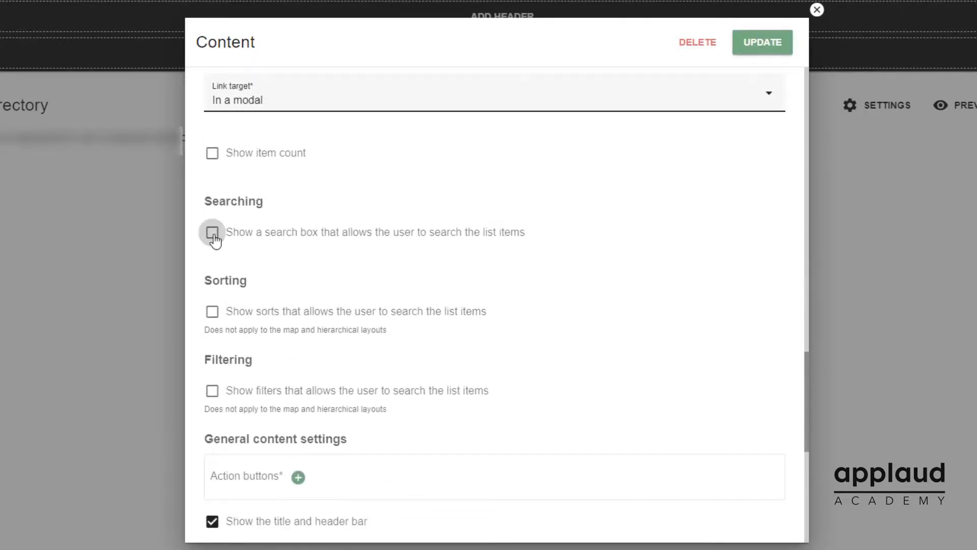
# - Enable a search box that also searches the Full name and Job title properties
pyautogui.click(213, 234)
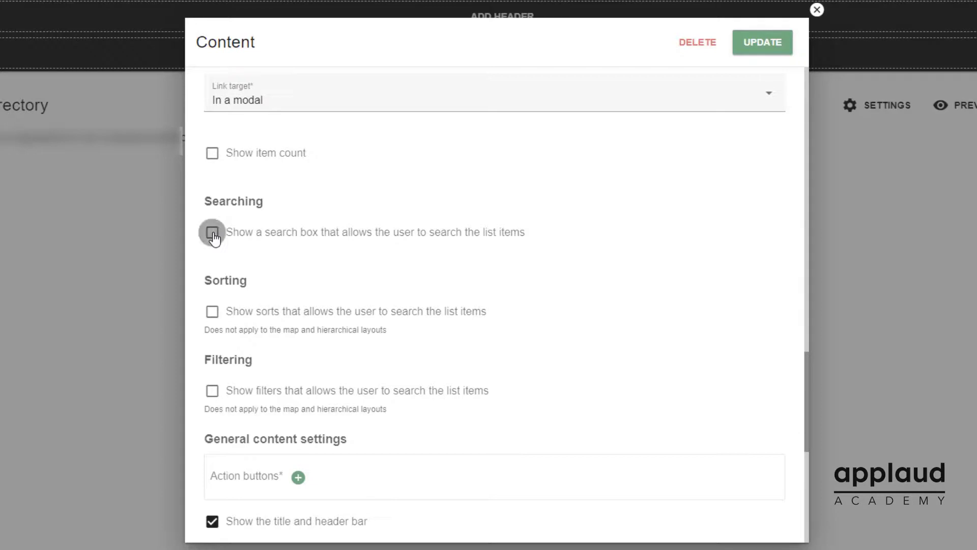
pyautogui.click(212, 234)
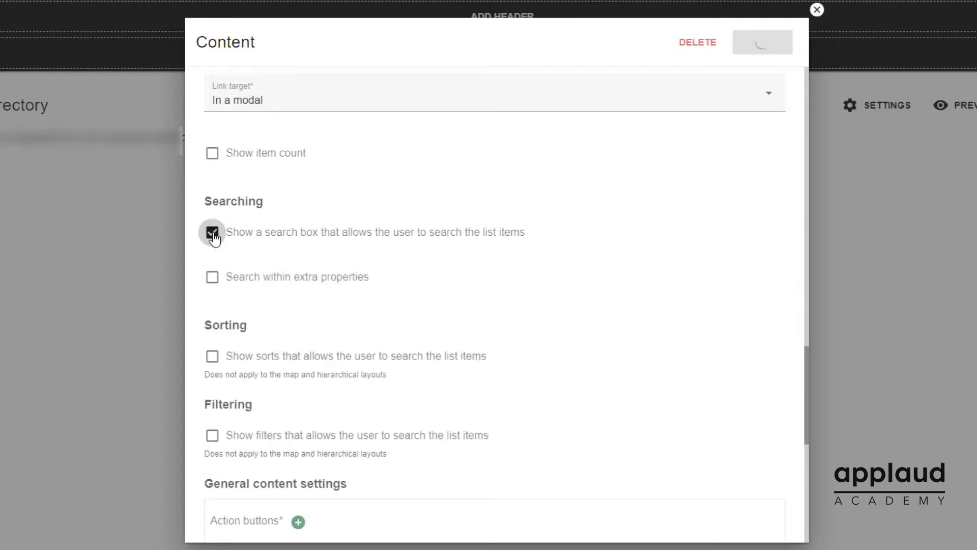
pyautogui.click(213, 278)
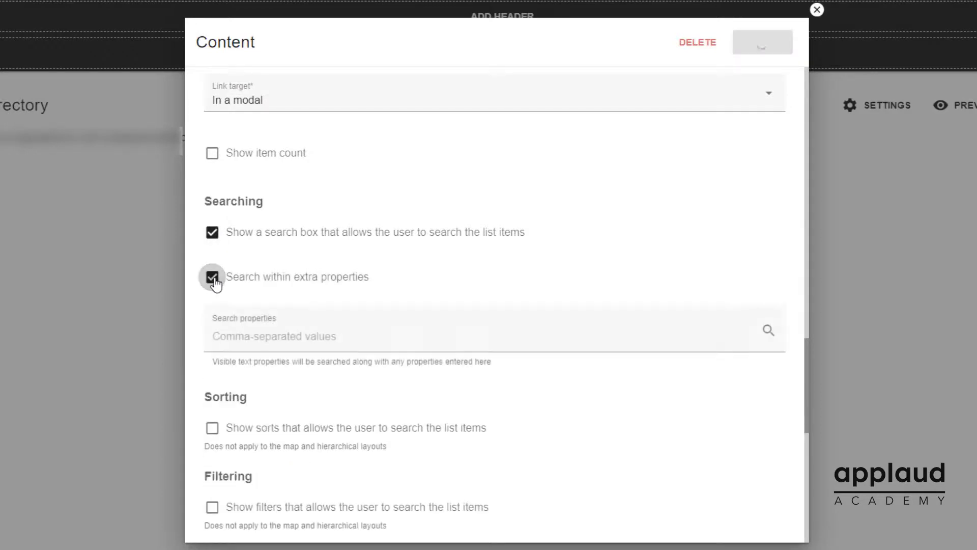
pyautogui.click(296, 343)
pyautogui.click(293, 372)
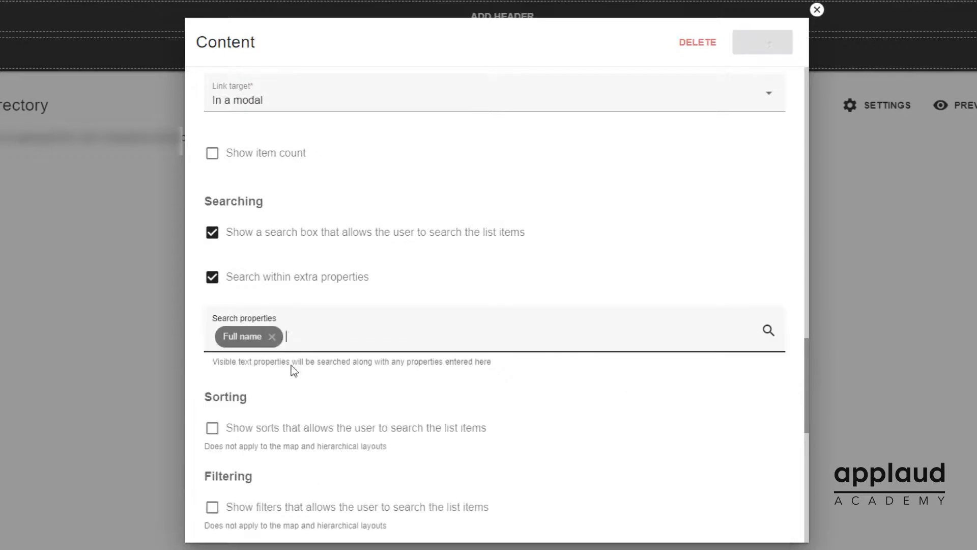
pyautogui.click(301, 336)
pyautogui.click(287, 373)
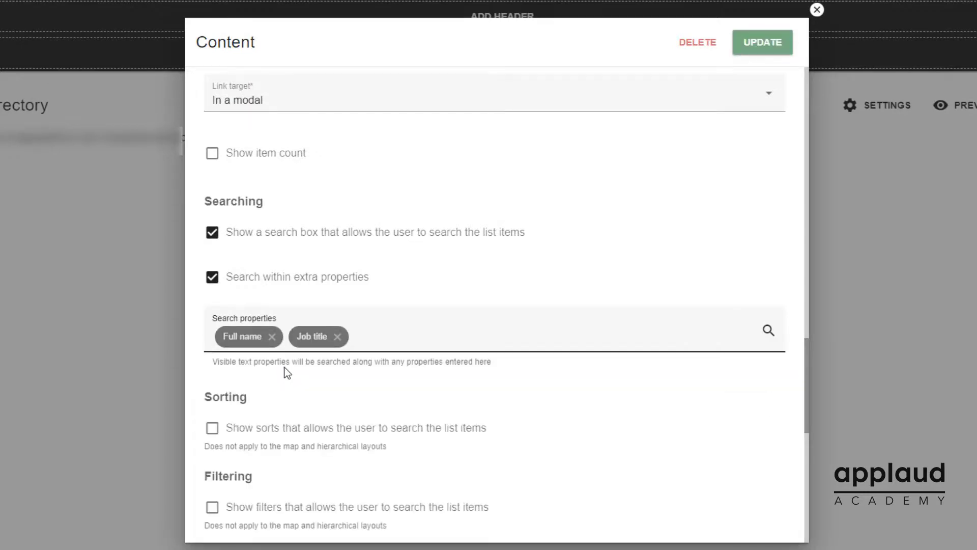
pyautogui.scroll(-3, 286, 373)
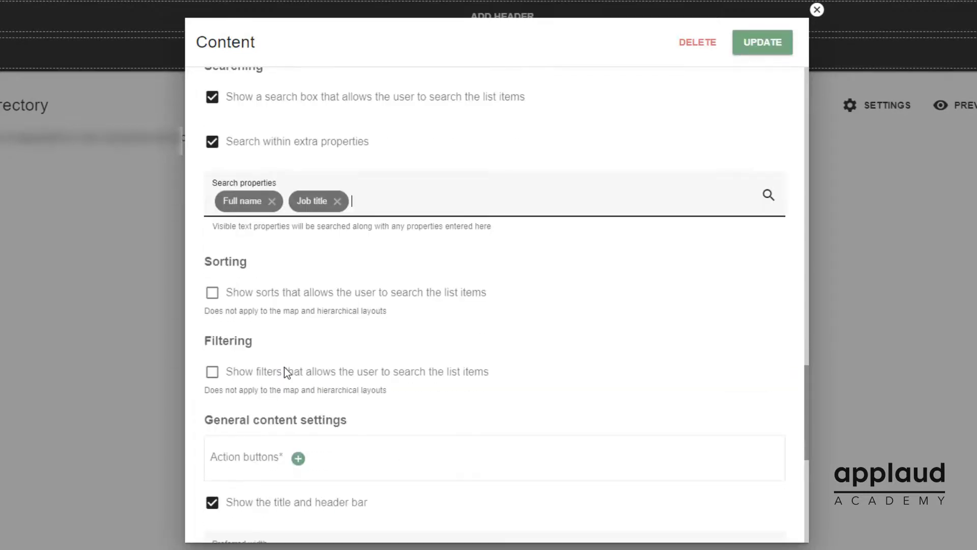
# - Enable sorting by Full name ascending, then Manager ascending
pyautogui.click(212, 293)
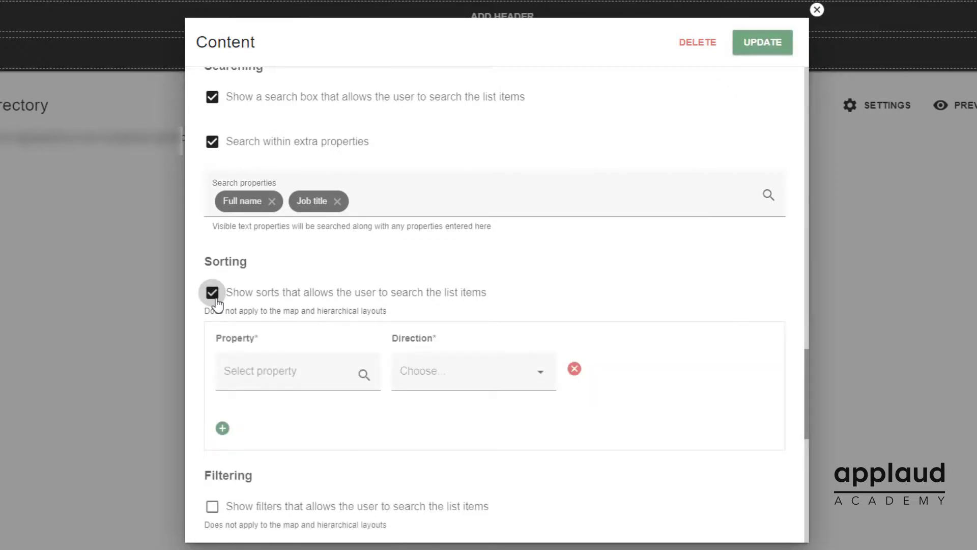
pyautogui.click(290, 370)
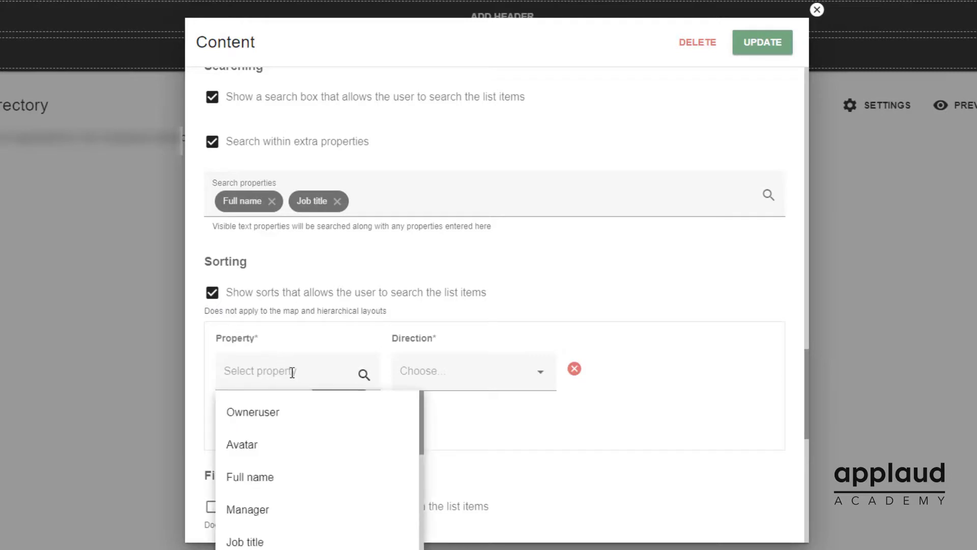
pyautogui.click(287, 480)
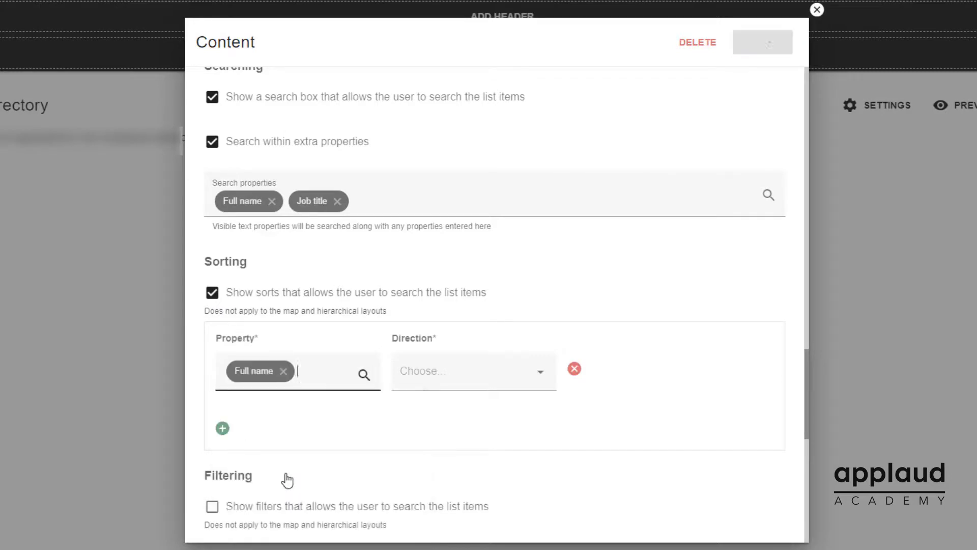
pyautogui.click(448, 389)
pyautogui.click(451, 414)
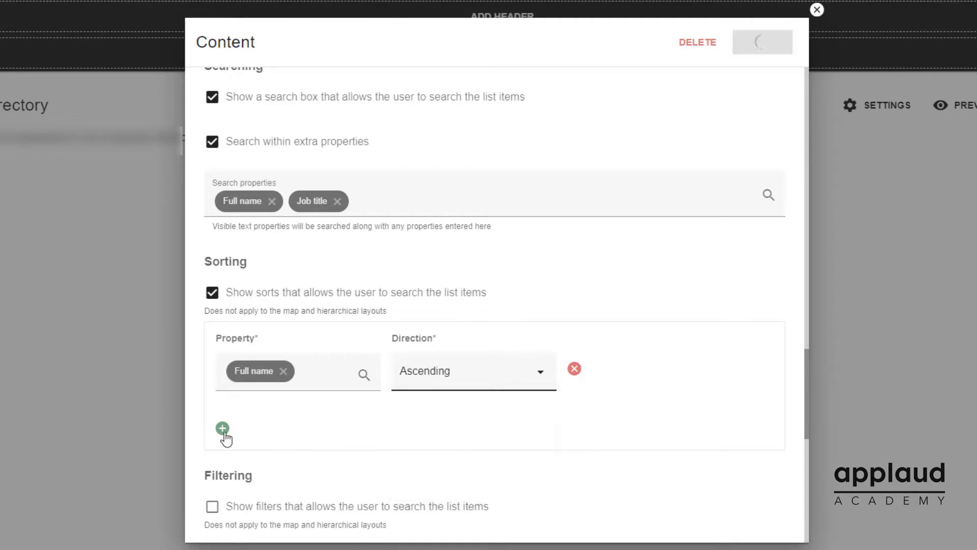
pyautogui.click(223, 429)
pyautogui.click(313, 434)
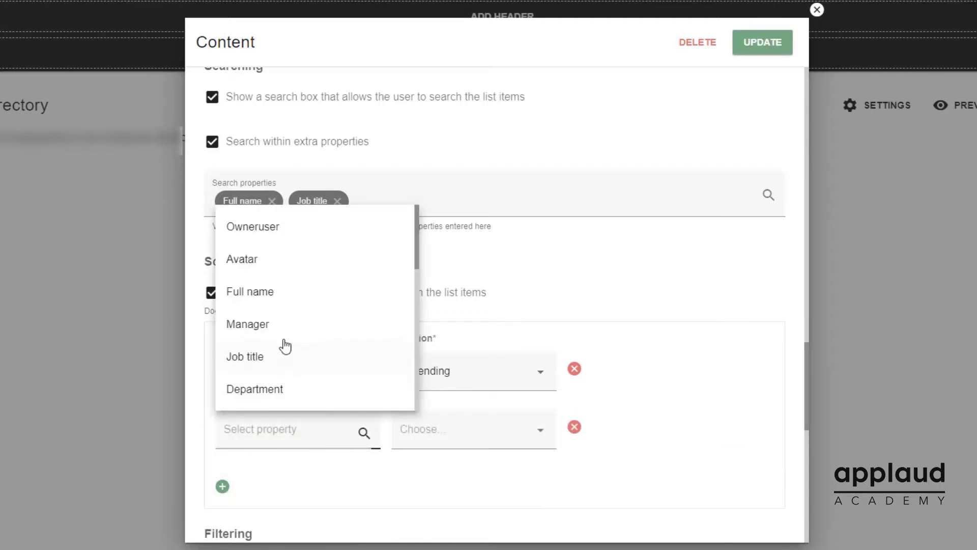
pyautogui.click(281, 333)
pyautogui.click(434, 435)
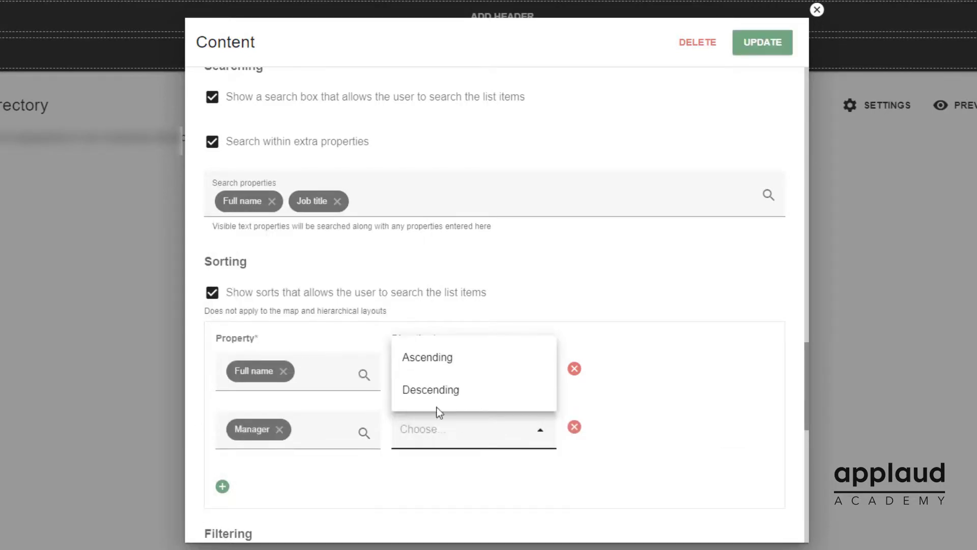
pyautogui.click(438, 373)
# - Add a multiple-select Department filter and save the list settings
pyautogui.scroll(-1, 379, 390)
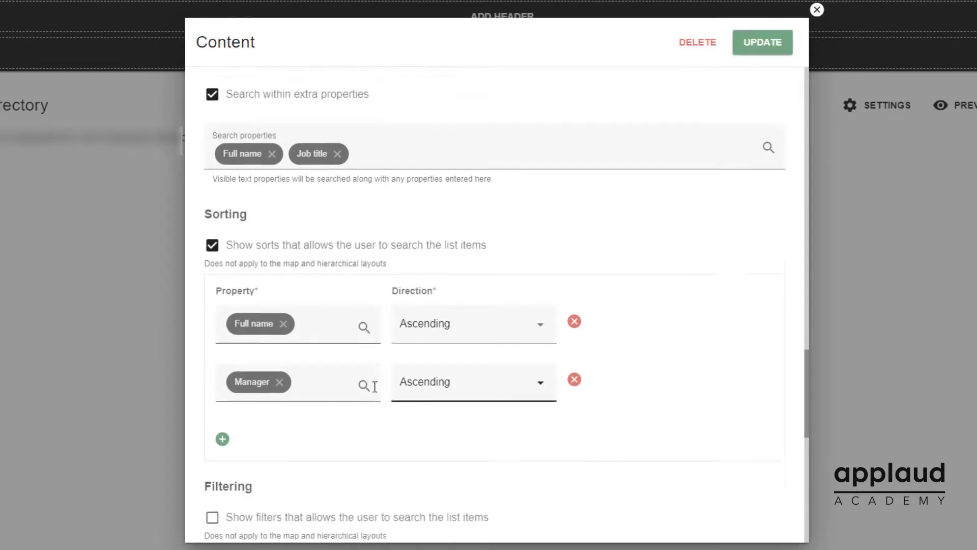
pyautogui.scroll(-3, 375, 386)
pyautogui.scroll(-1, 374, 389)
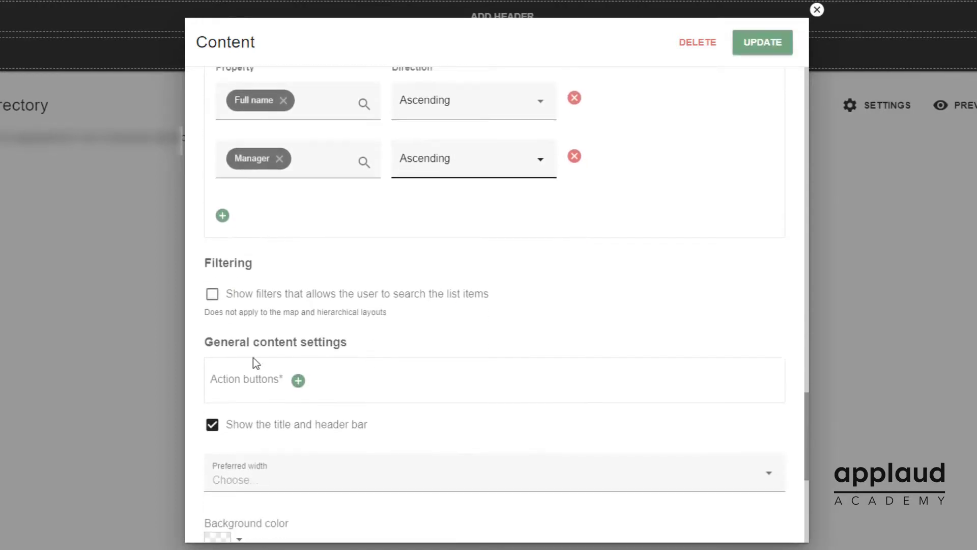
pyautogui.click(213, 299)
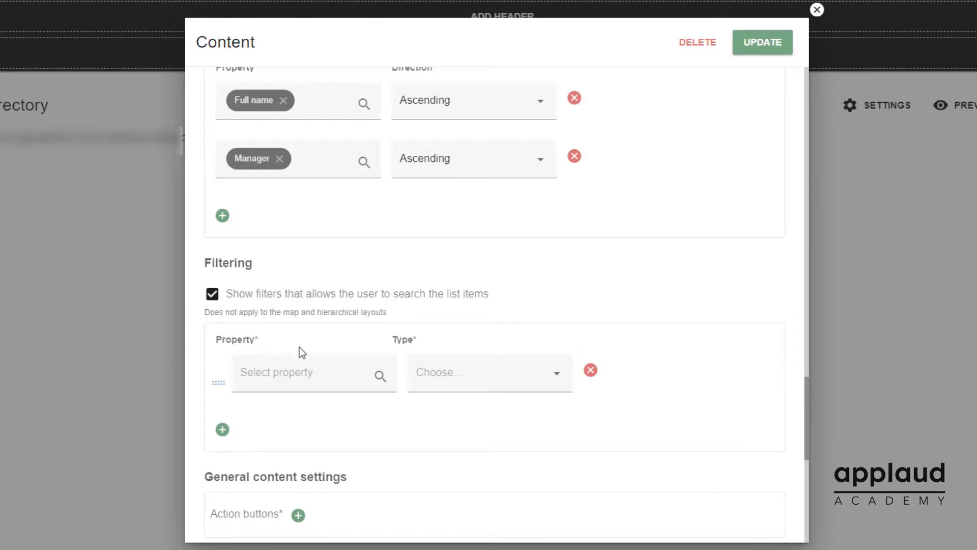
pyautogui.click(335, 379)
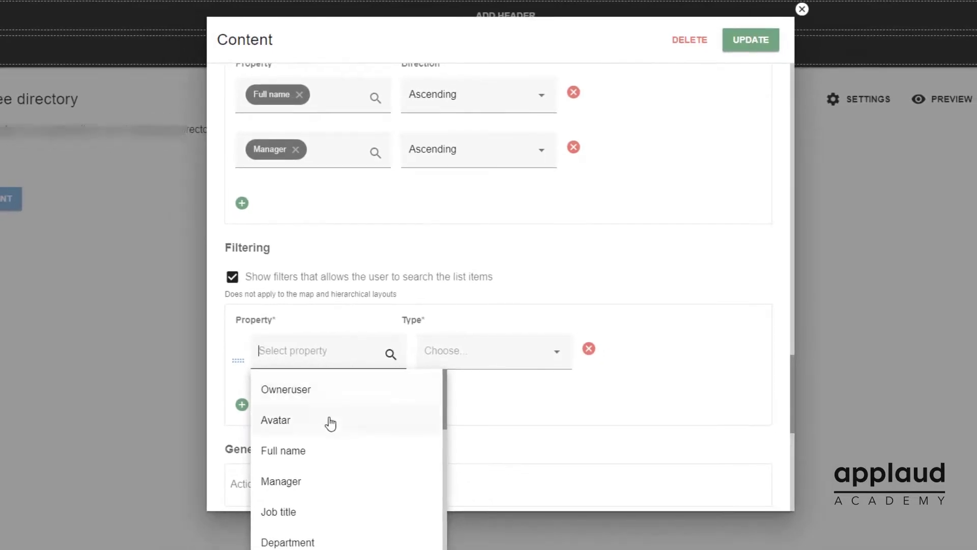
pyautogui.click(316, 541)
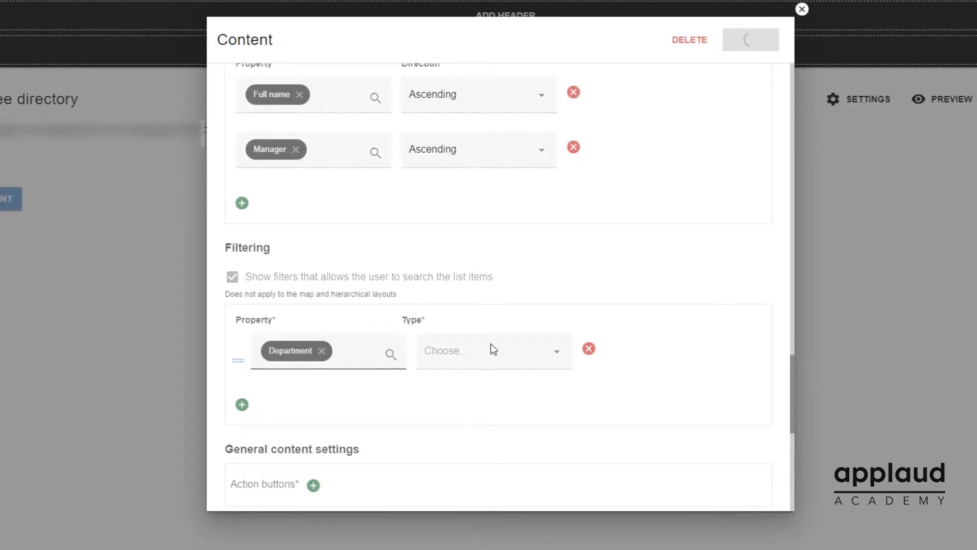
pyautogui.click(490, 355)
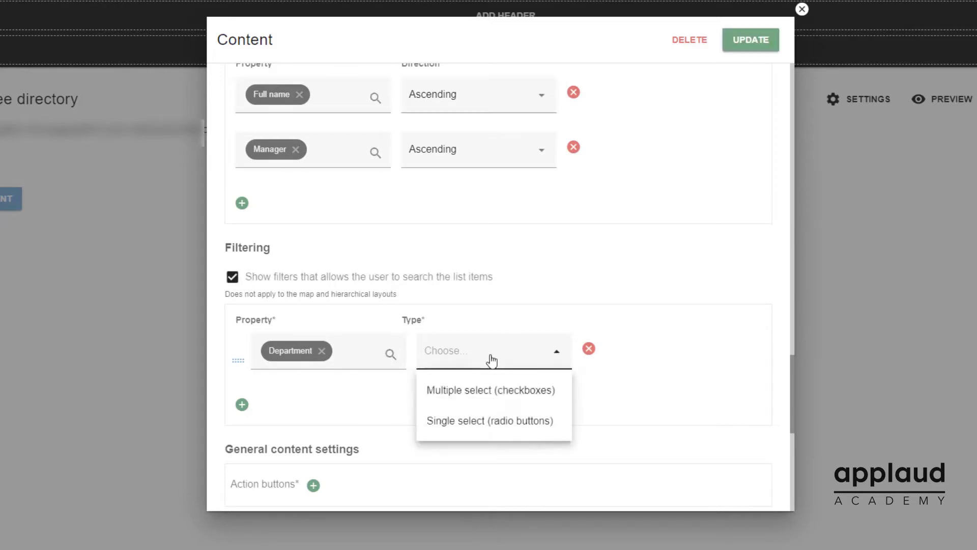
pyautogui.click(498, 392)
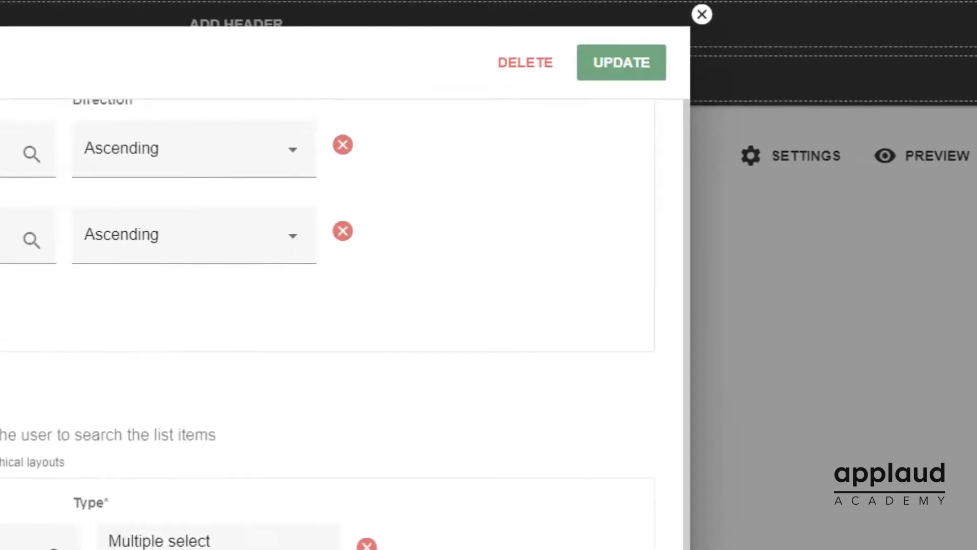
pyautogui.click(520, 112)
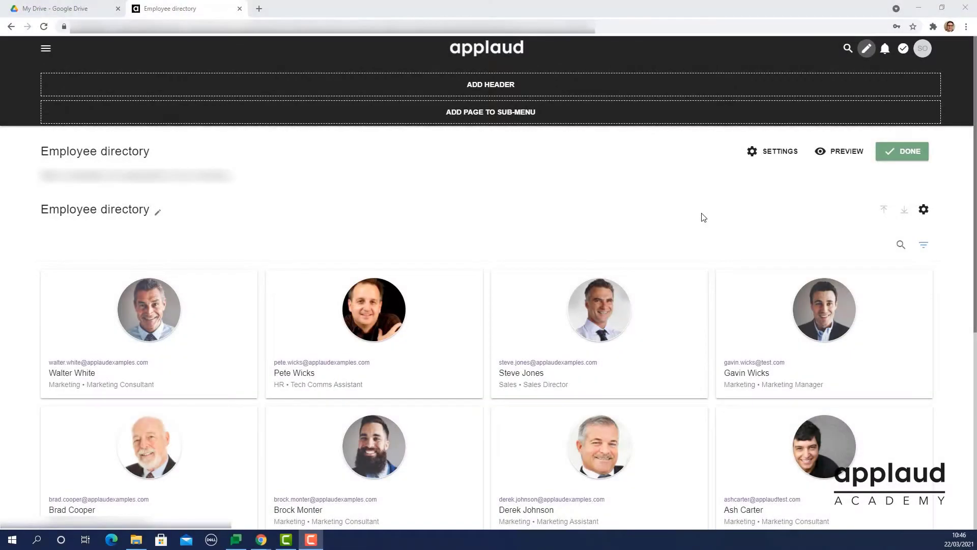
# - Filter the Employee directory by the Marketing department
pyautogui.scroll(-7, 702, 218)
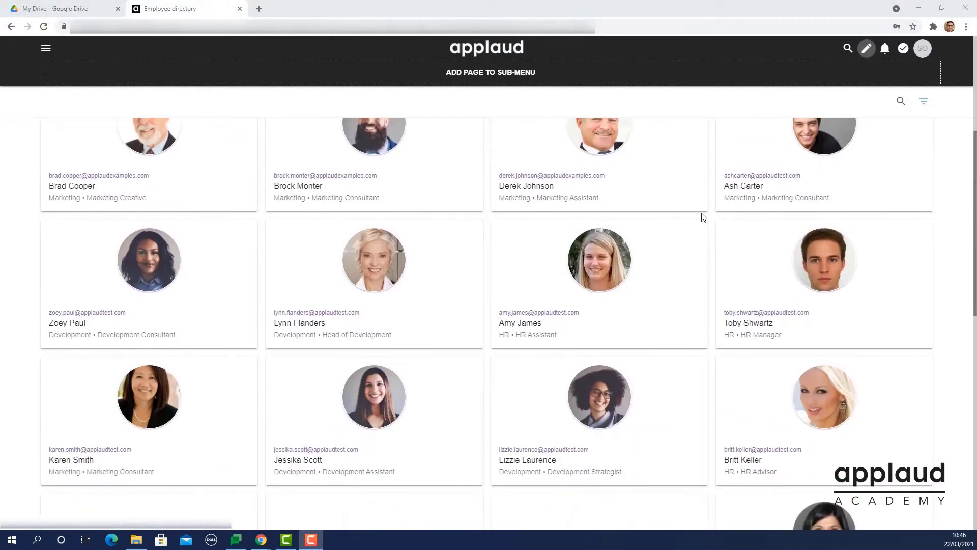
pyautogui.scroll(-3, 702, 218)
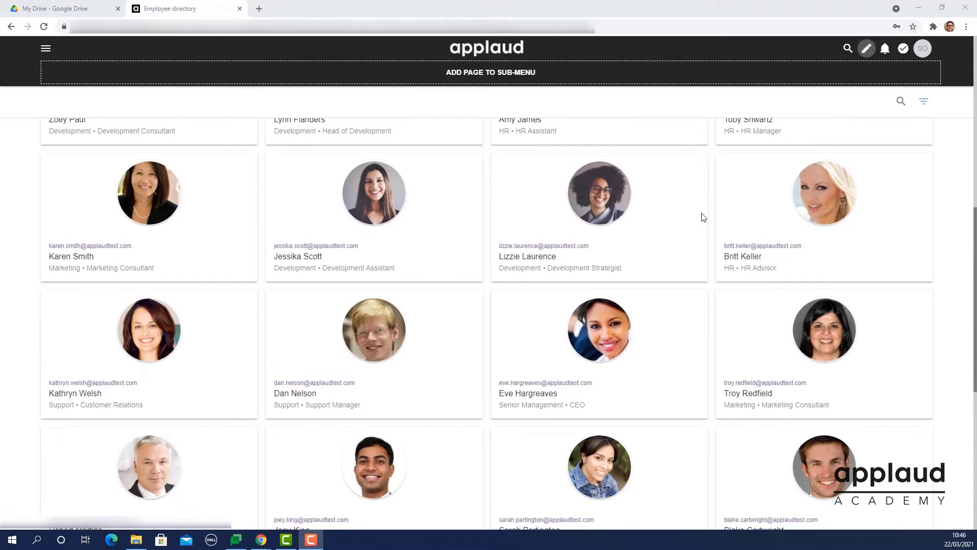
pyautogui.scroll(-3, 703, 218)
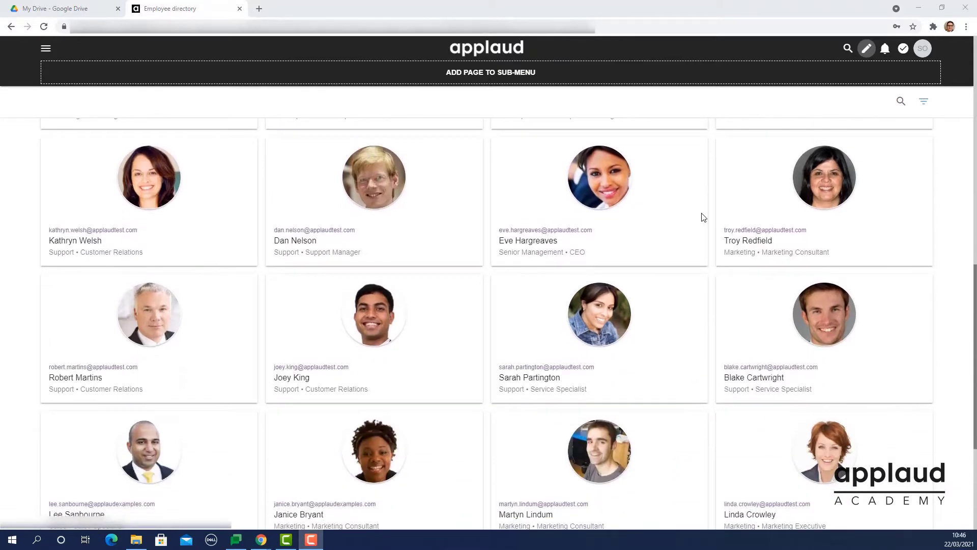
pyautogui.scroll(13, 703, 217)
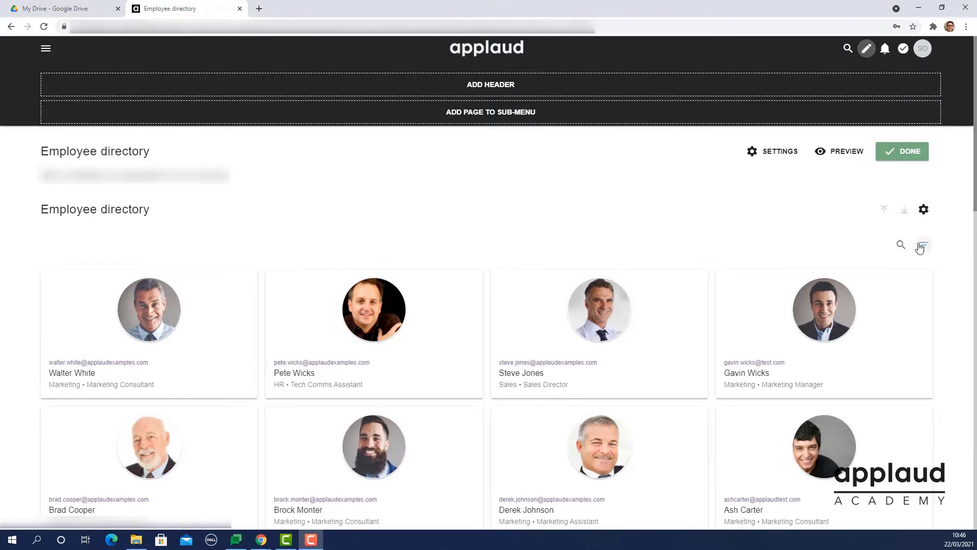
pyautogui.click(923, 246)
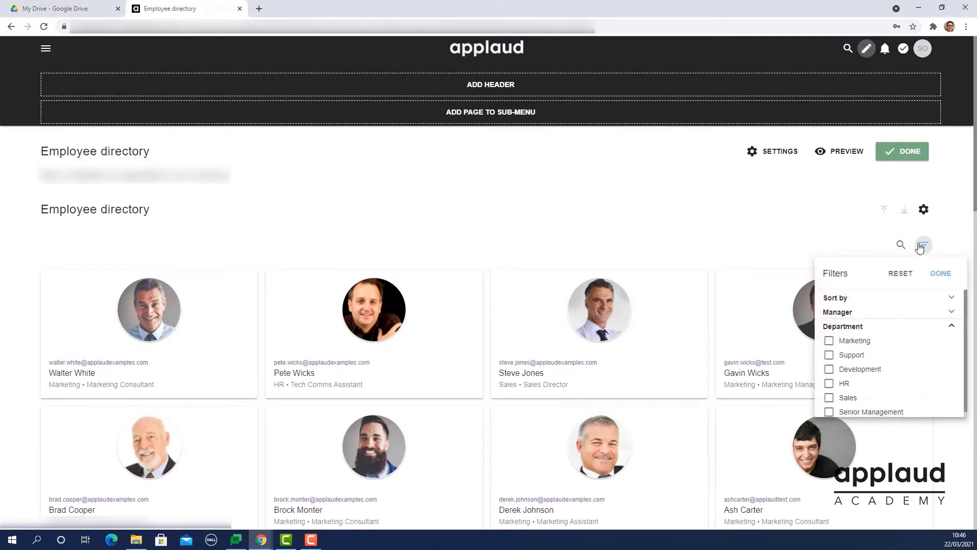
pyautogui.click(897, 346)
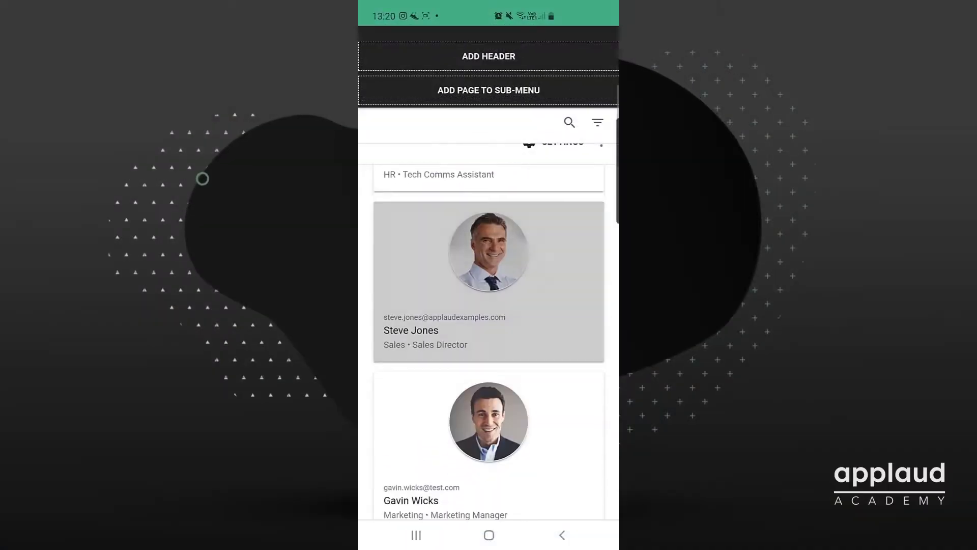
# - On mobile, search the Employee directory for an employee's surname
pyautogui.scroll(-5, 489, 341)
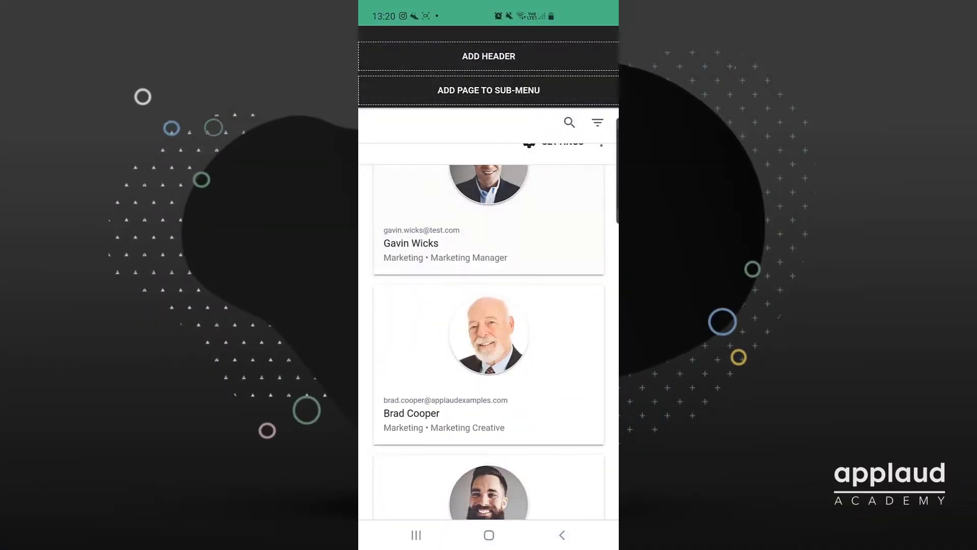
pyautogui.scroll(-7, 489, 341)
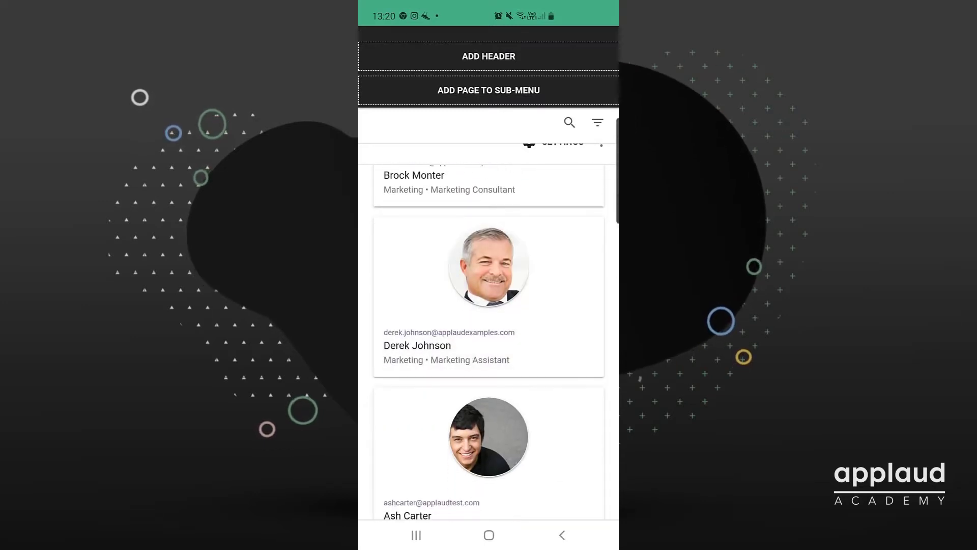
pyautogui.click(569, 122)
pyautogui.write('Wic')
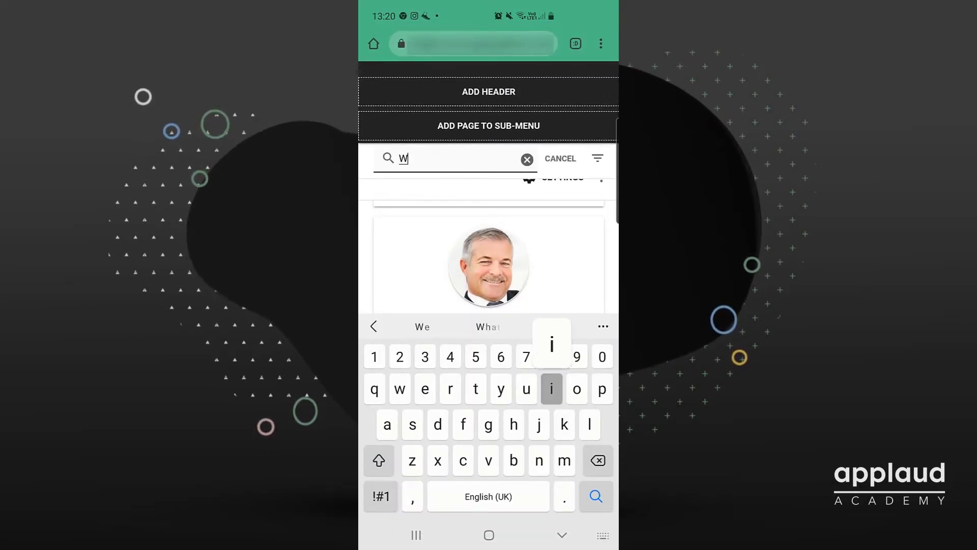
pyautogui.write('ks')
pyautogui.press('Return')
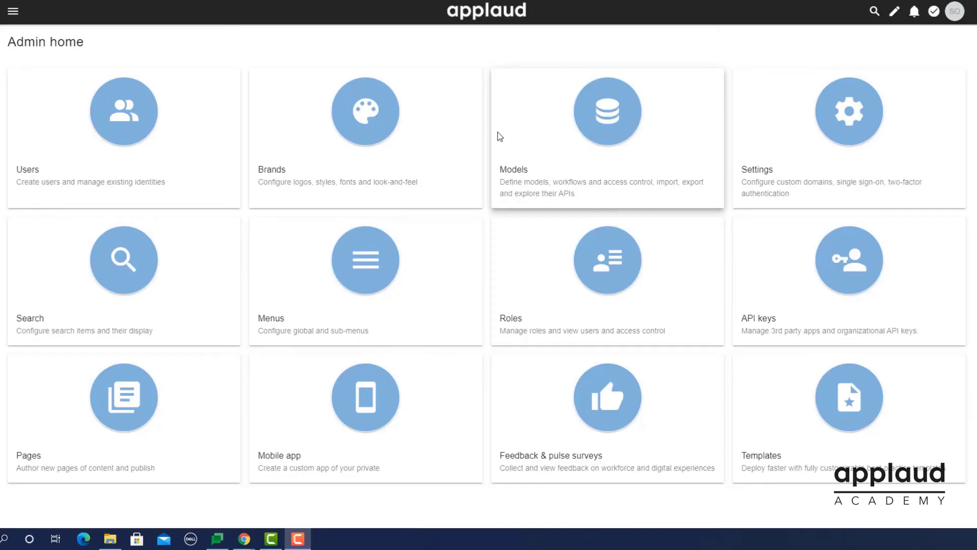
# - Add a new menu on the Menus admin page and start naming it 'Employee info'
pyautogui.click(374, 292)
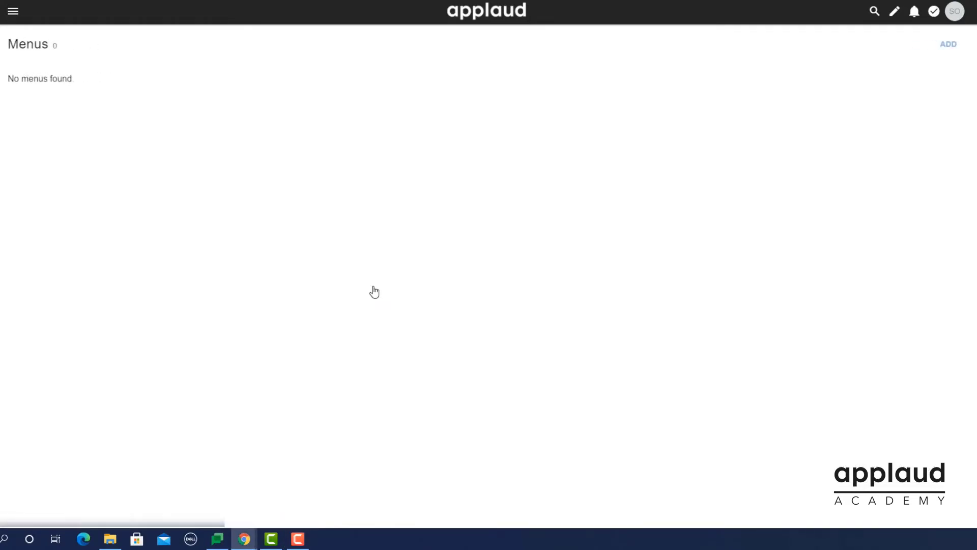
pyautogui.click(941, 48)
pyautogui.write('Em')
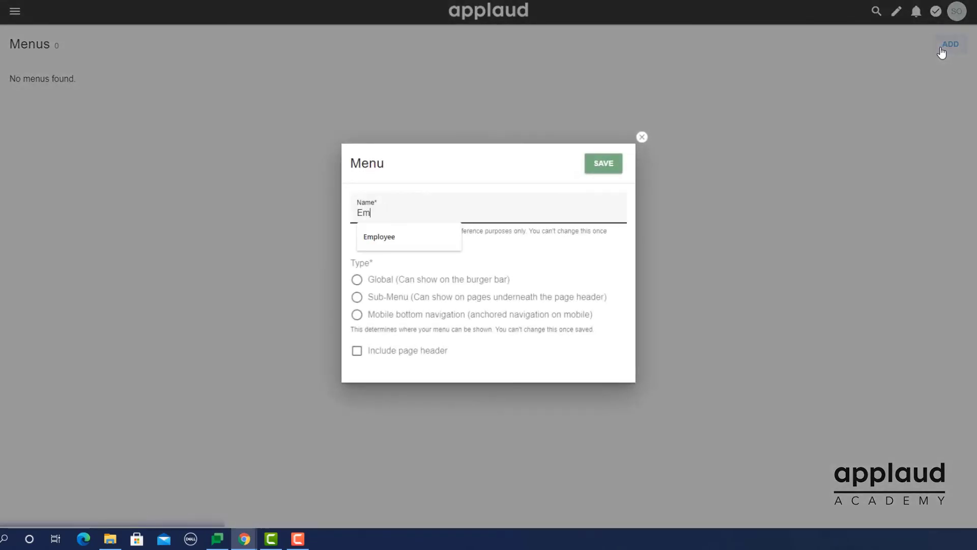
pyautogui.write('ployee info')
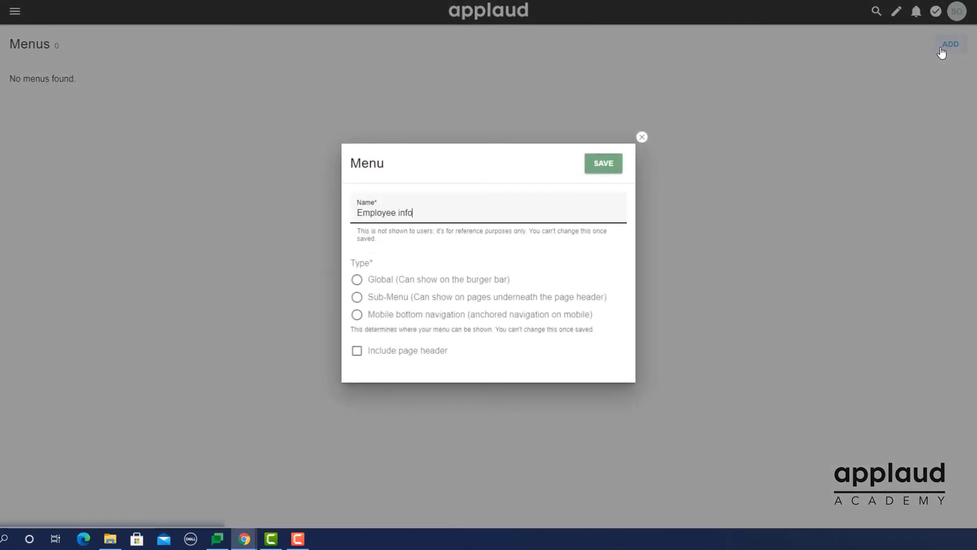